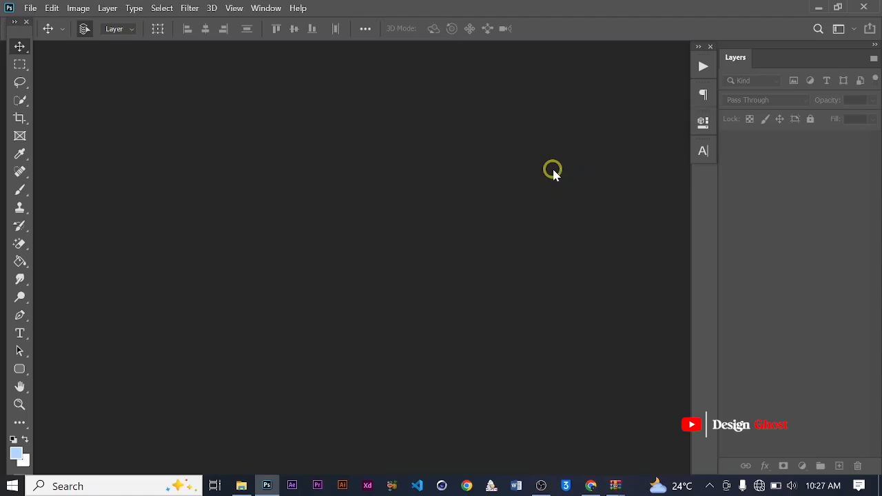
Open the dropper bottle JPG from the "do" folder in File Explorer as a new Photoshop document.
key(alt+Tab)
drag(305, 223, 383, 255)
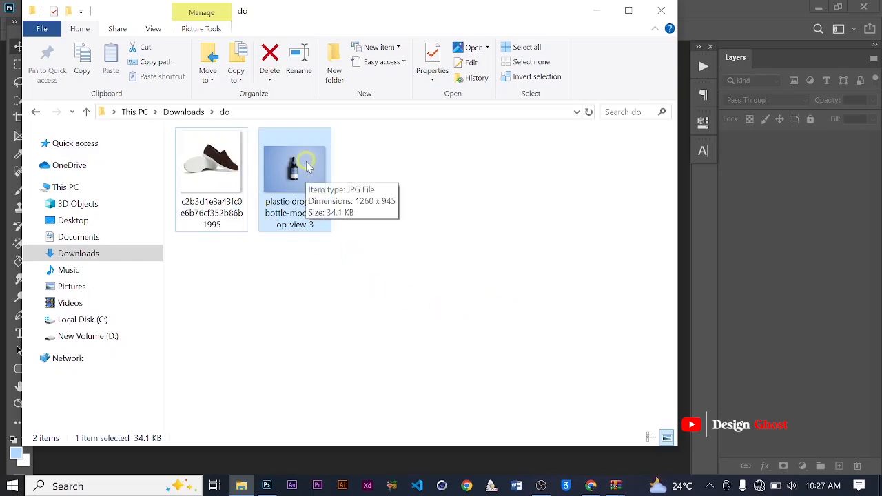
drag(315, 199, 686, 8)
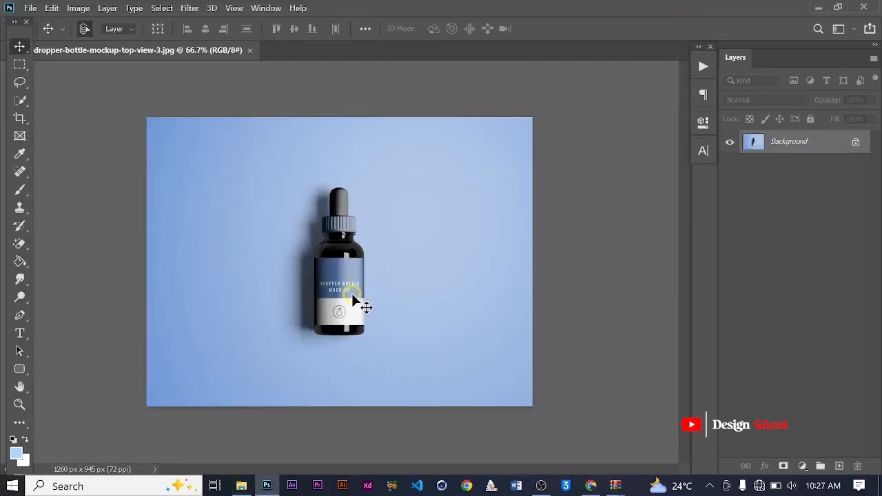
Set the image resolution to 200 pixels per inch.
key(ctrl+alt+i)
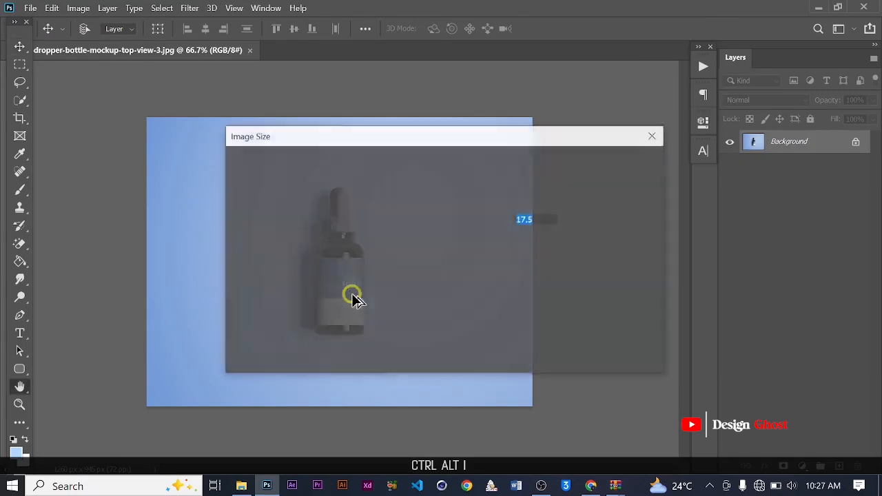
click(540, 261)
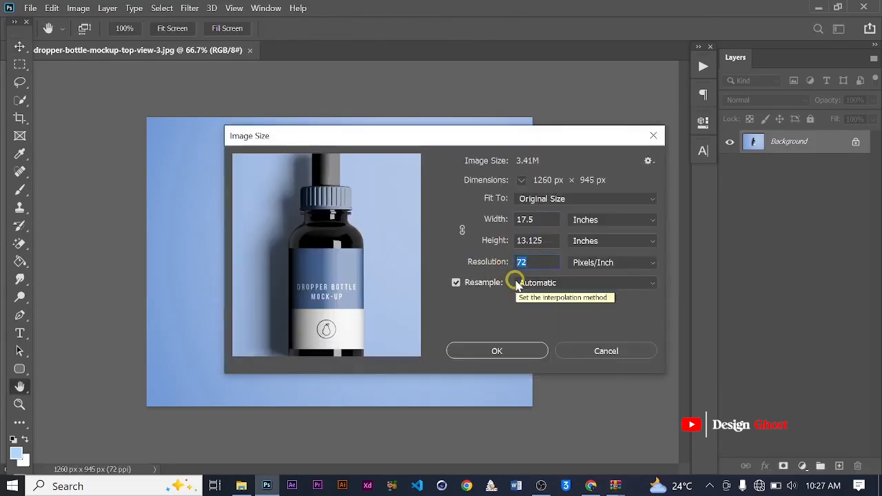
text(200)
key(Return)
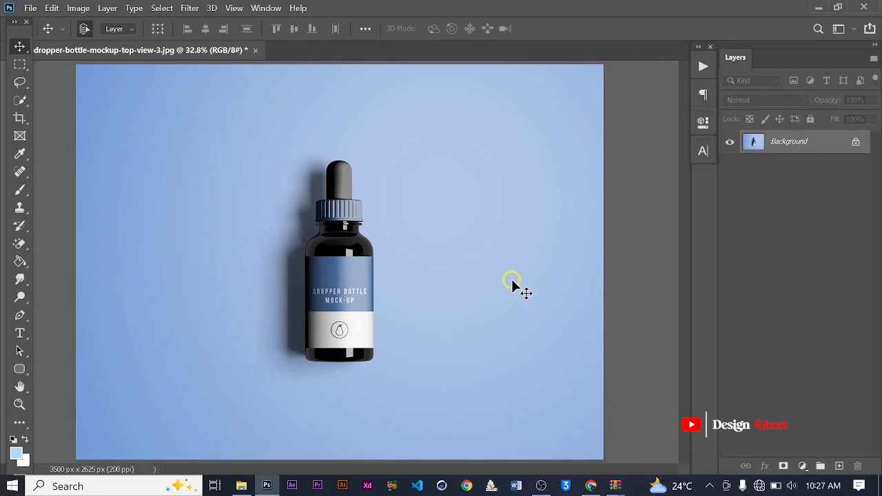
Duplicate the Background layer twice and hide the original Background.
key(ctrl+j)
key(ctrl+j)
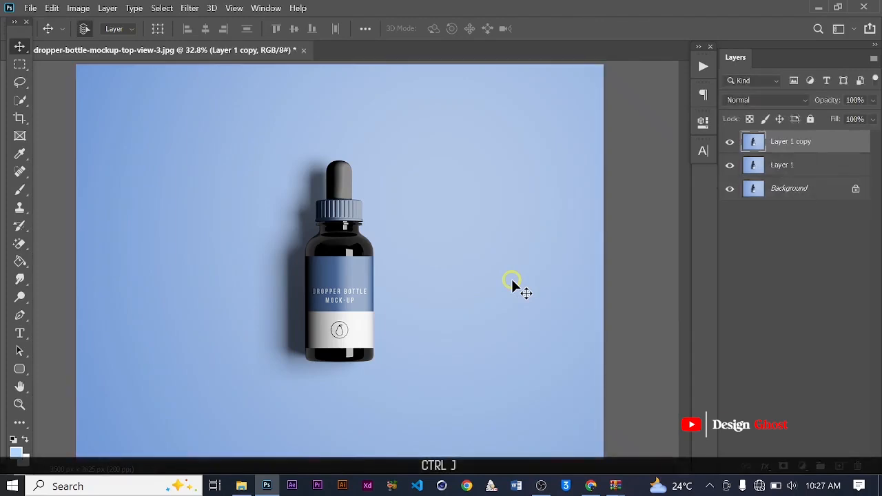
click(729, 190)
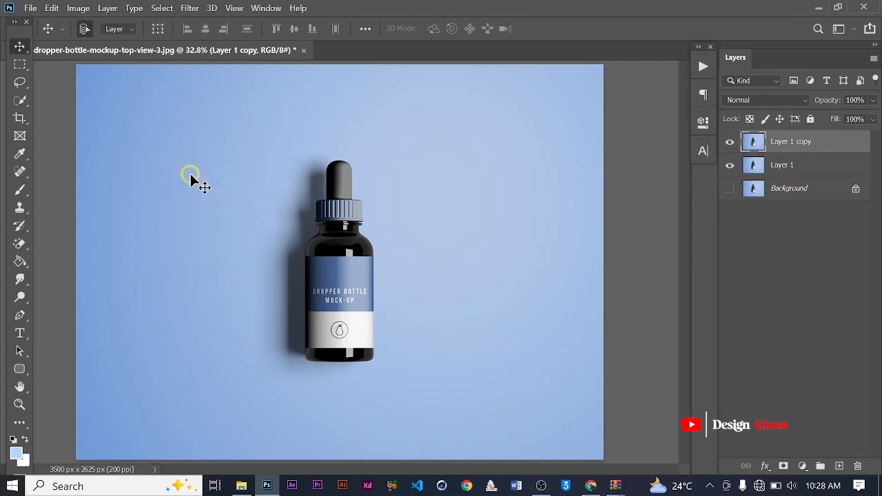
Switch to the Object Selection tool and select the dropper bottle with Select Subject.
click(28, 102)
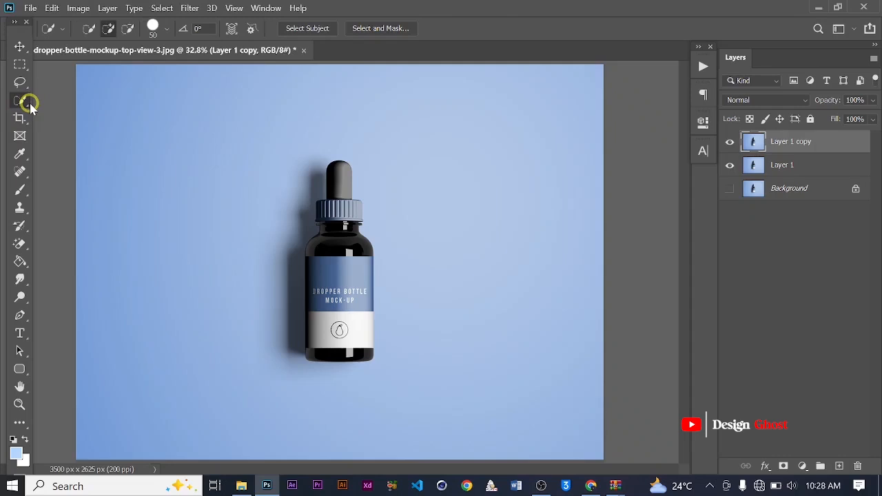
right_click(28, 102)
click(65, 95)
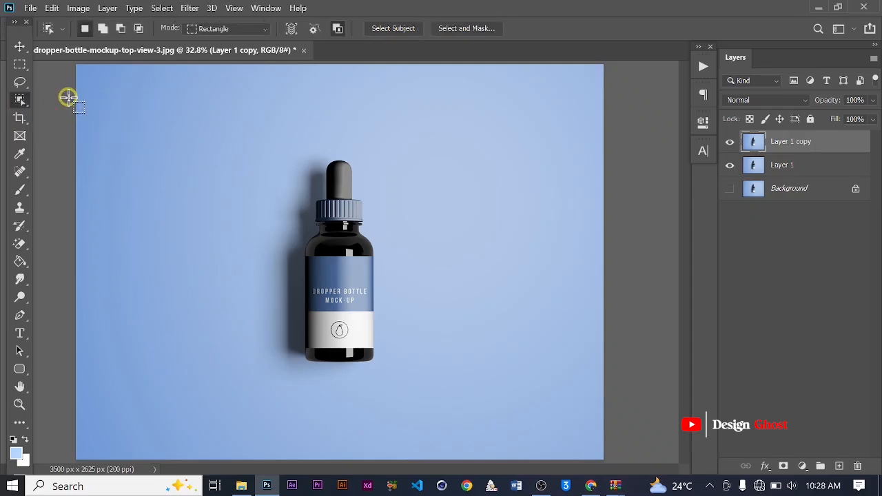
click(402, 32)
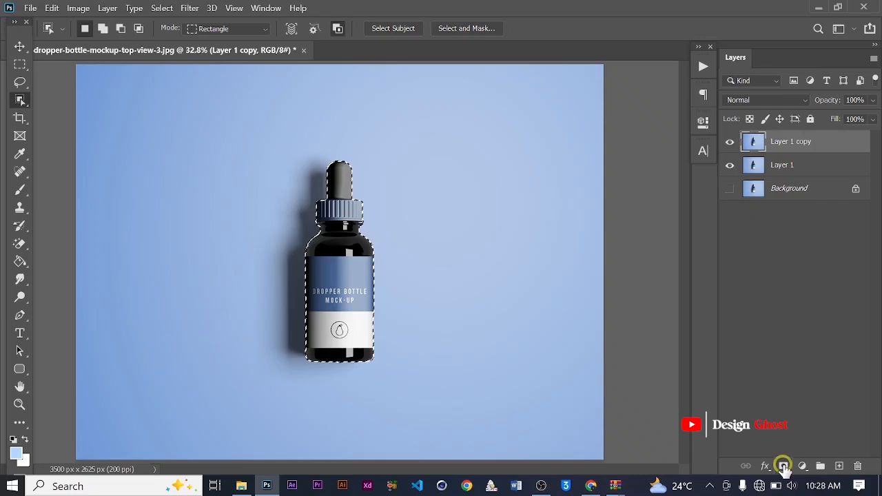
Set the foreground colour to black (000000) and mask the topmost layer with the bottle selection.
click(16, 452)
drag(489, 301, 463, 321)
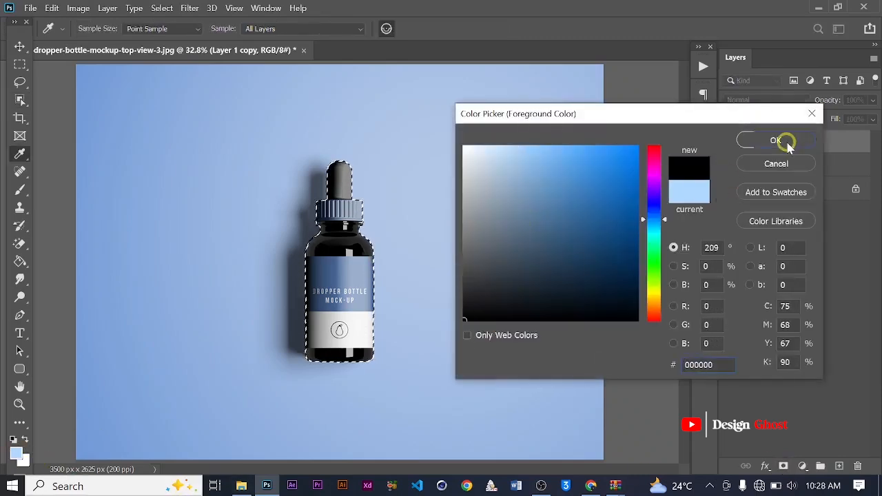
click(788, 142)
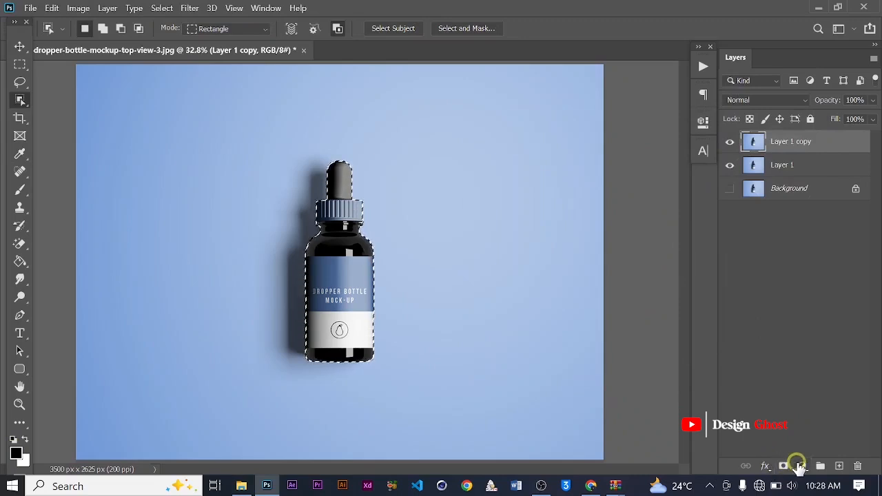
click(784, 466)
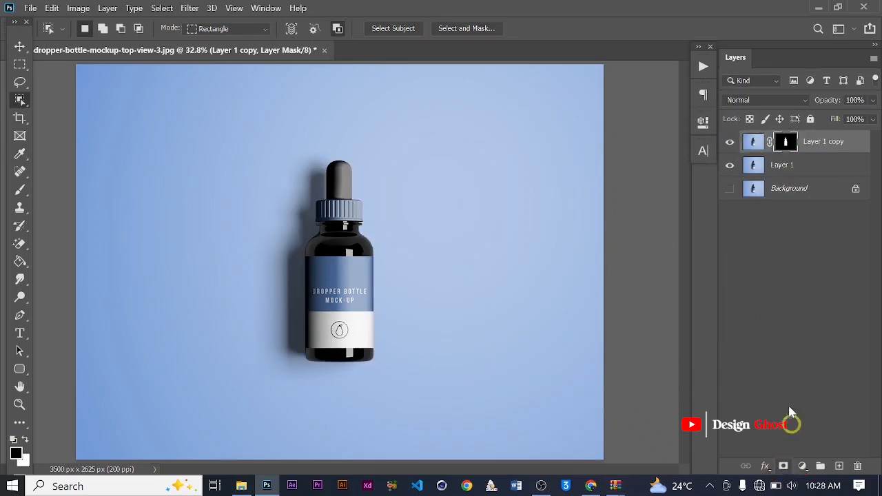
Hide the masked bottle layer and rename it Object.
click(730, 143)
click(824, 143)
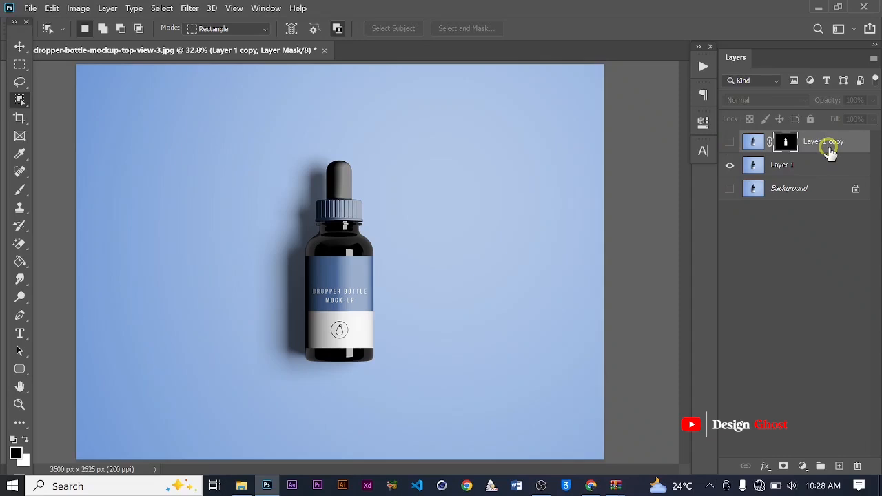
double_click(824, 144)
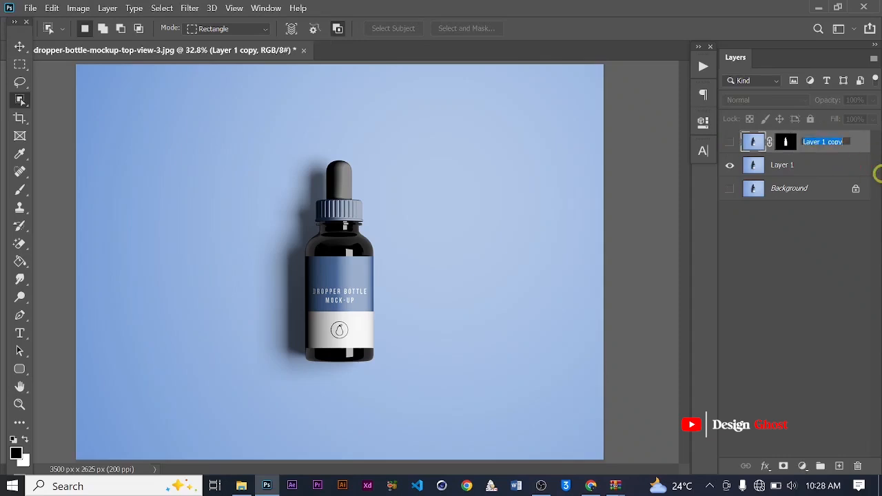
key(Caps_Lock)
text(O)
key(Caps_Lock)
text(b)
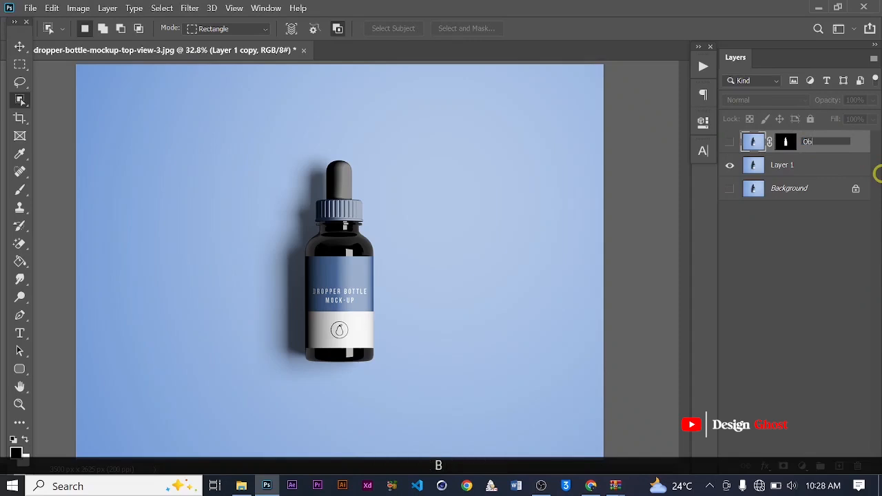
text(ject)
key(Return)
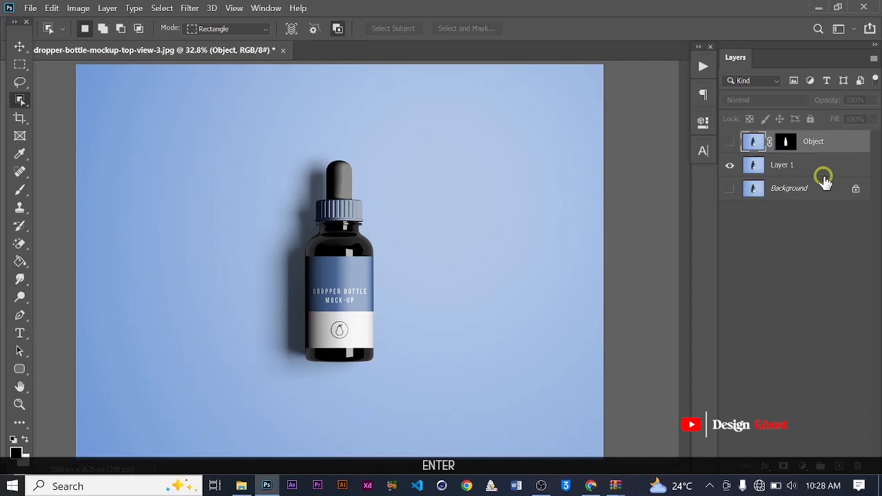
Rename the unmasked copy below the Object layer to 1.
double_click(785, 165)
text(1)
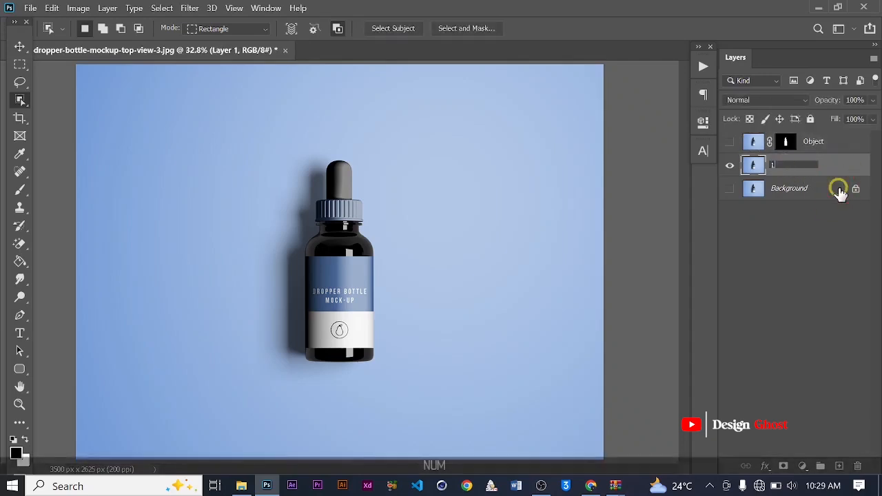
key(Return)
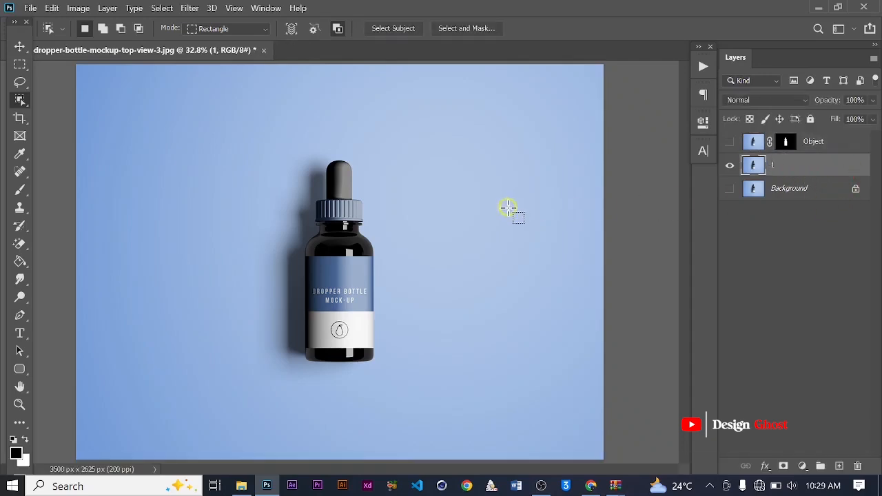
Load the Object layer's mask as a selection around the bottle while layer 1 stays the active layer.
key(ctrl)
ctrl+click(787, 143)
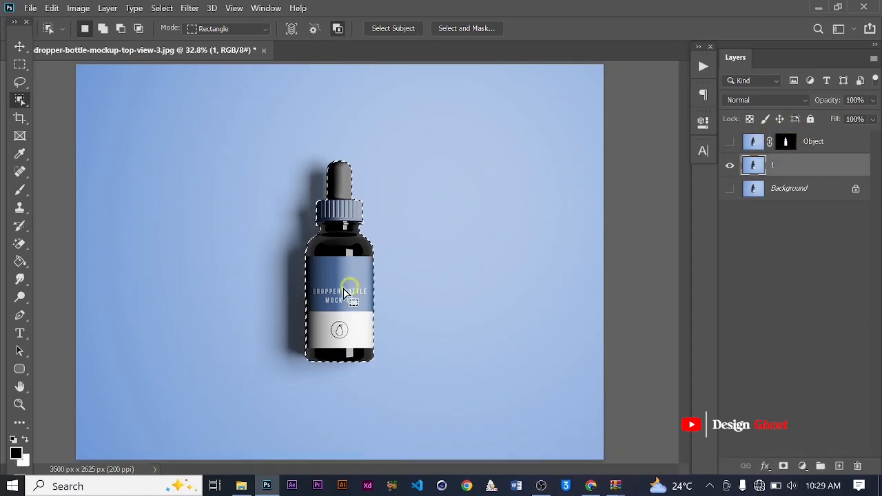
scroll(338, 289, up, 7)
scroll(338, 289, down, 5)
scroll(338, 291, up, 1)
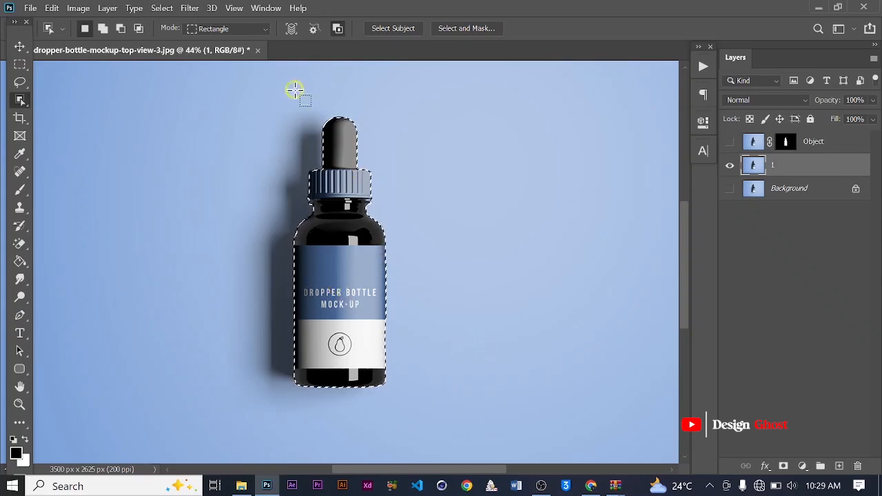
click(161, 8)
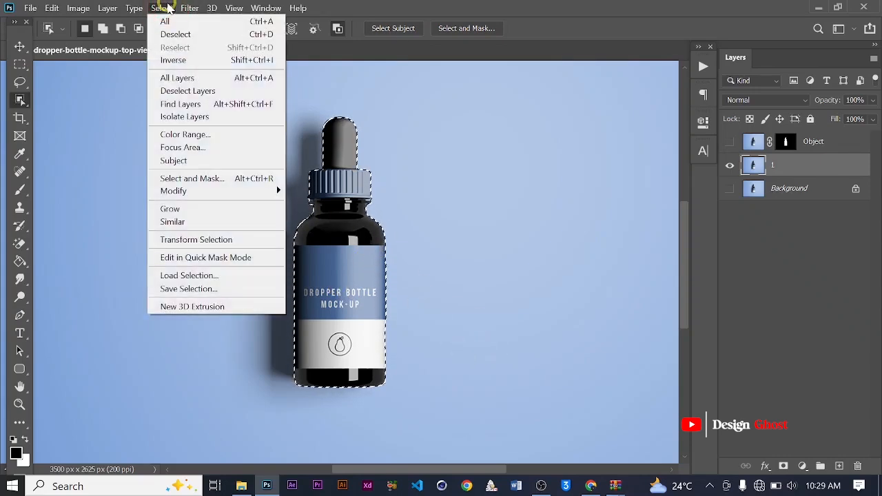
mouse_move(241, 196)
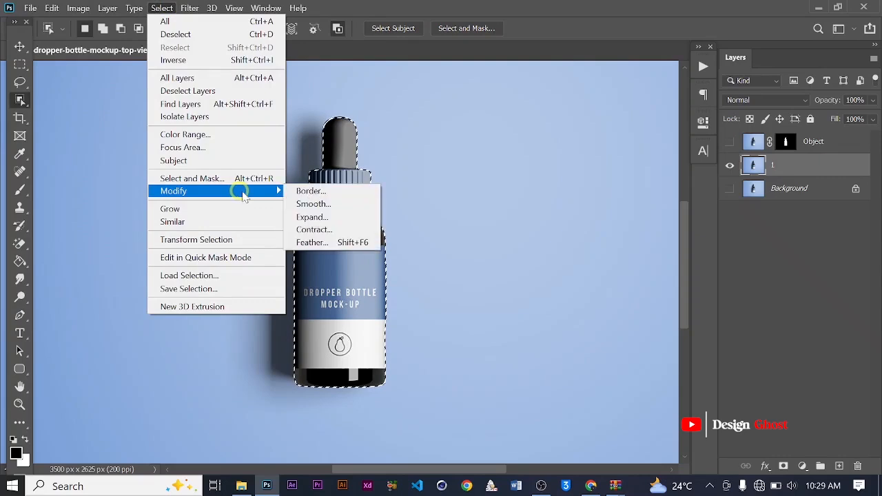
click(364, 233)
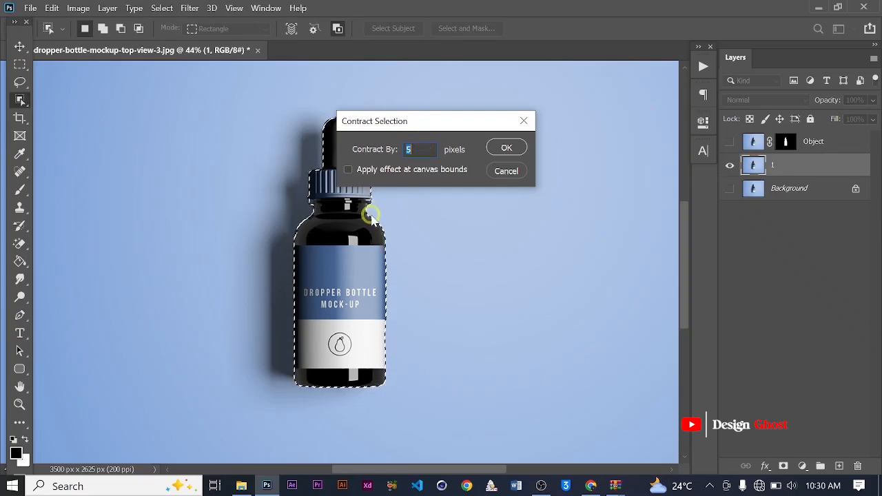
click(524, 121)
Contract the bottle selection by 5 pixels and check its edge around the cap.
scroll(341, 171, up, 5)
scroll(332, 164, up, 3)
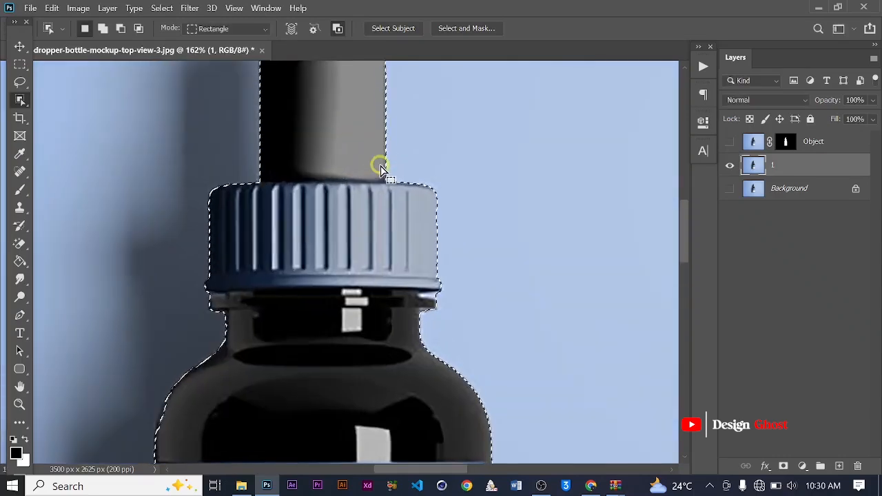
scroll(379, 168, up, 3)
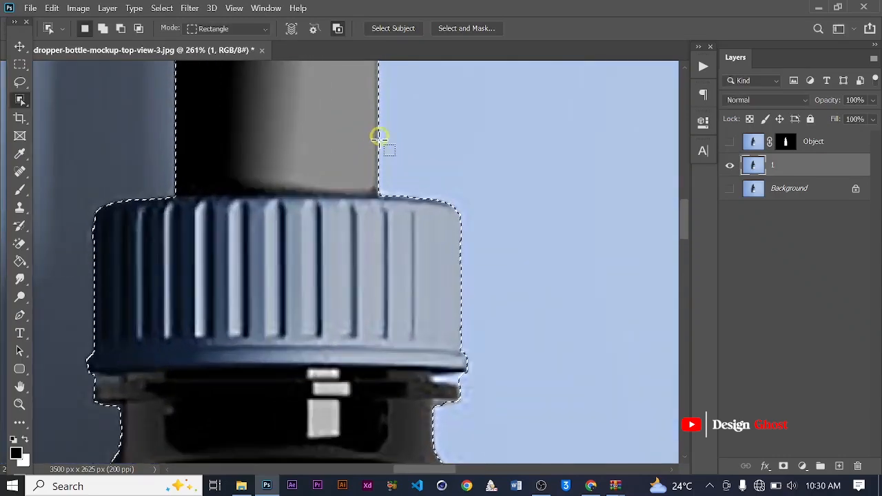
click(161, 7)
mouse_move(239, 191)
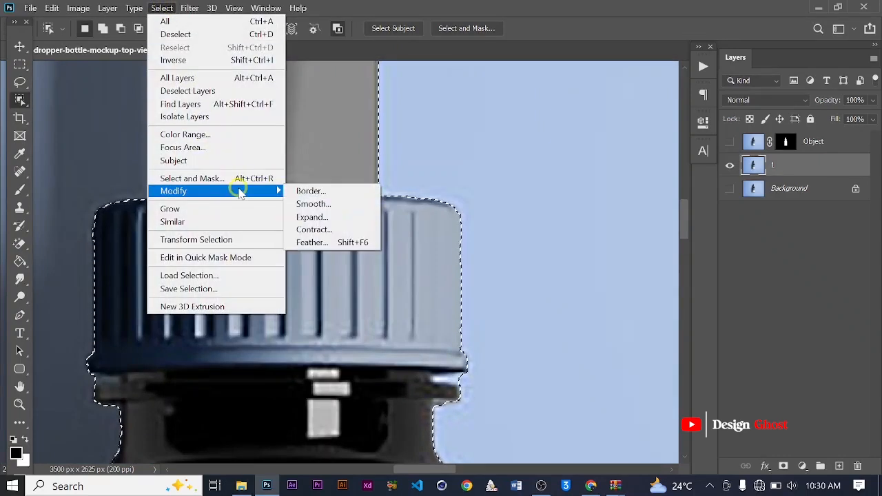
click(313, 230)
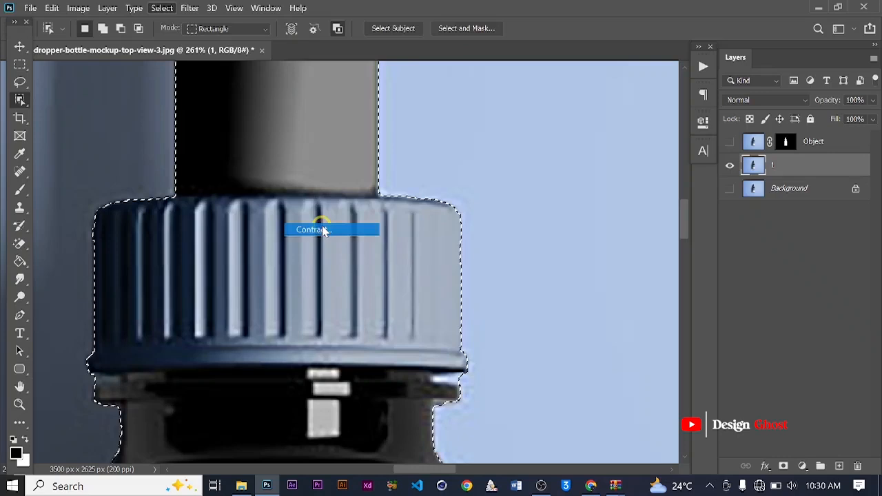
drag(458, 120, 521, 118)
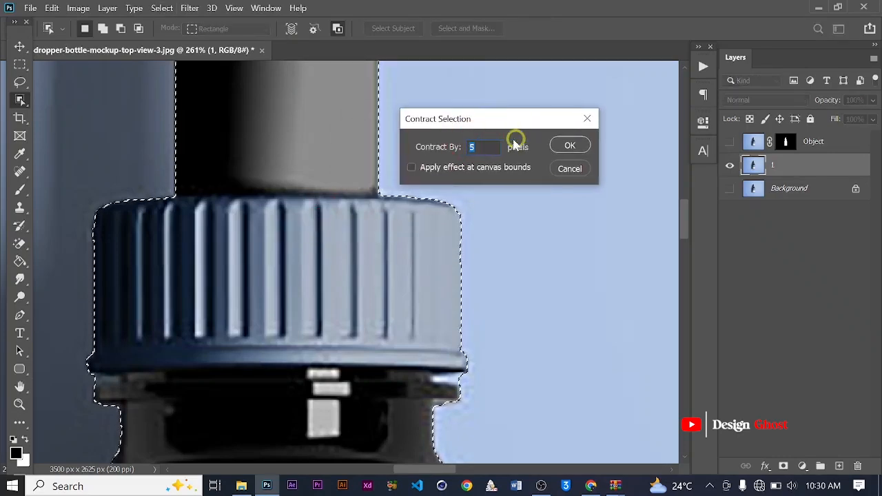
click(570, 146)
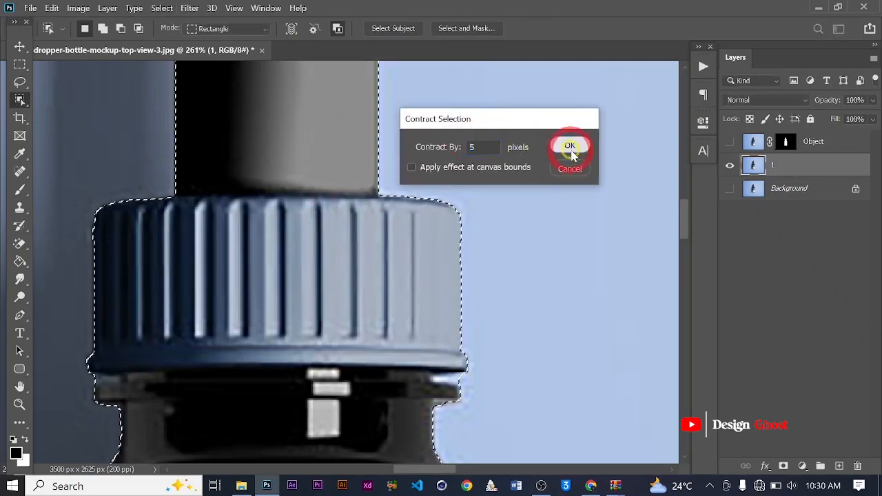
scroll(352, 160, up, 2)
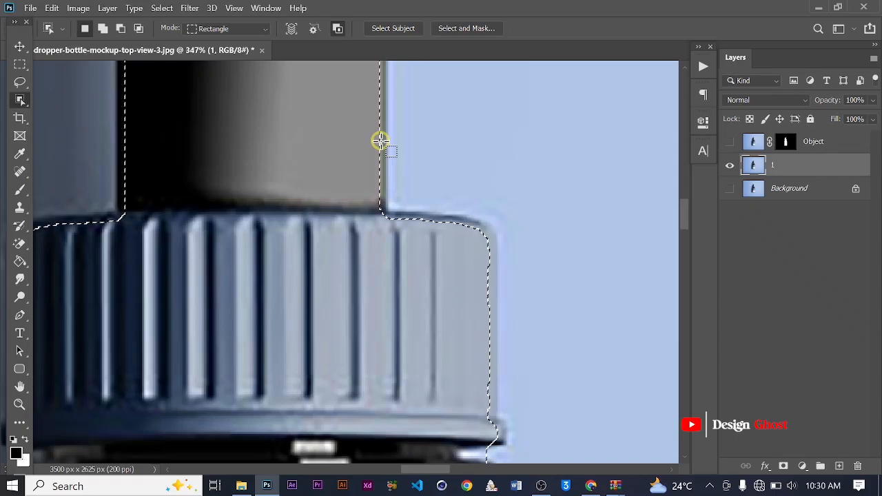
Switch to the Move tool and delete the selected bottle area from layer 1.
scroll(380, 141, down, 6)
scroll(380, 141, down, 3)
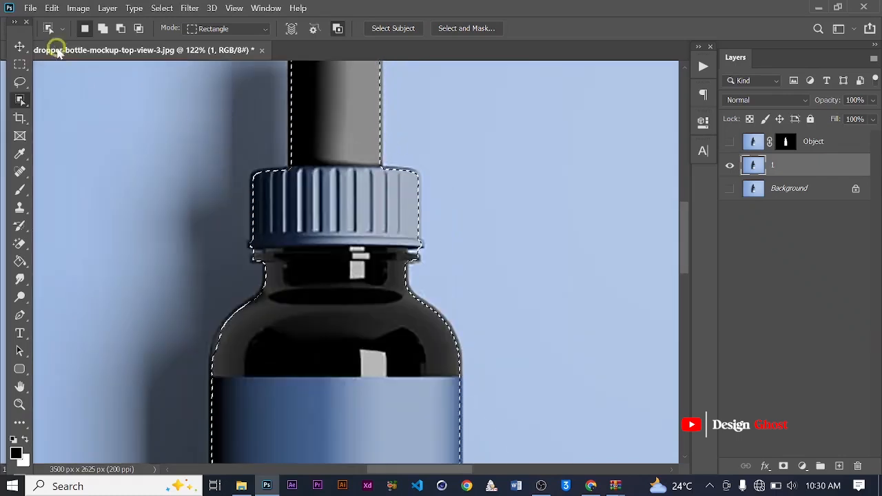
click(20, 46)
scroll(361, 201, down, 3)
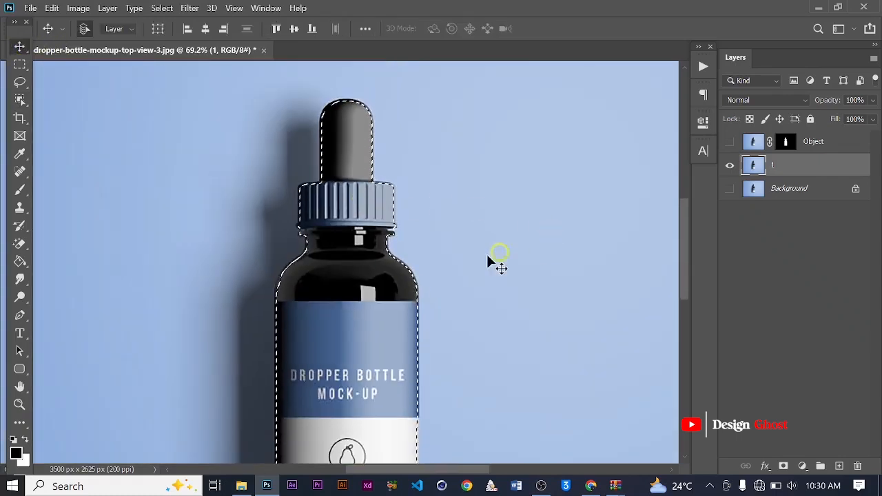
scroll(431, 267, down, 2)
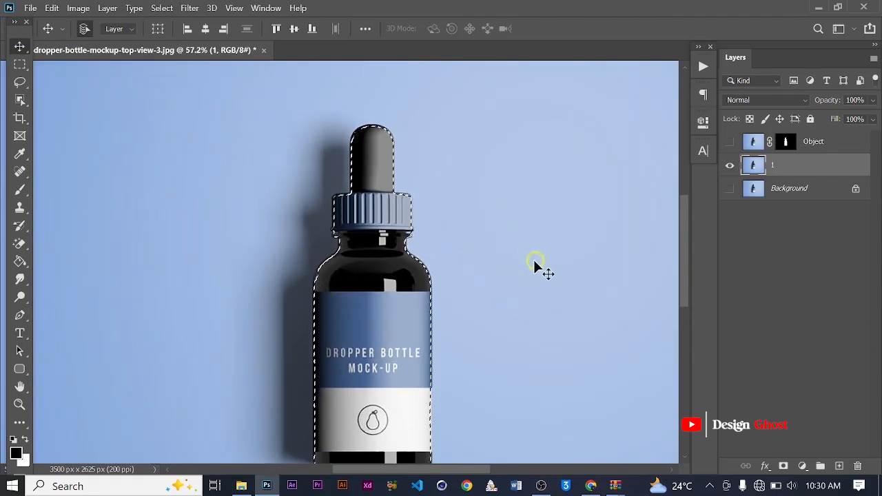
key(BackSpace)
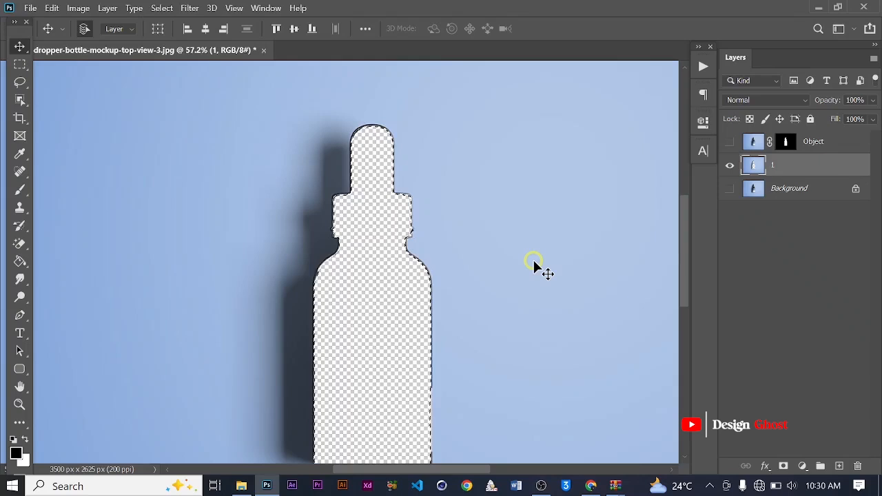
Deselect the bottle area and look over the cutout hole and remaining shadow on layer 1.
scroll(365, 265, down, 3)
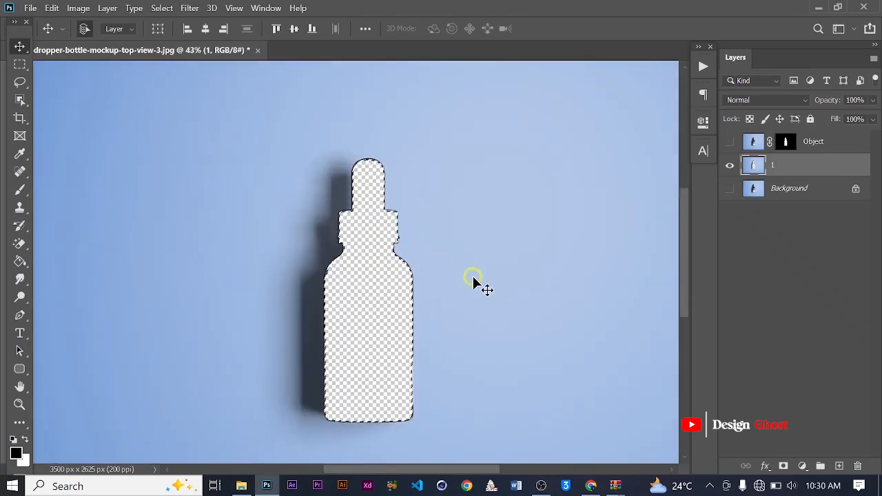
key(ctrl+d)
scroll(472, 278, down, 1)
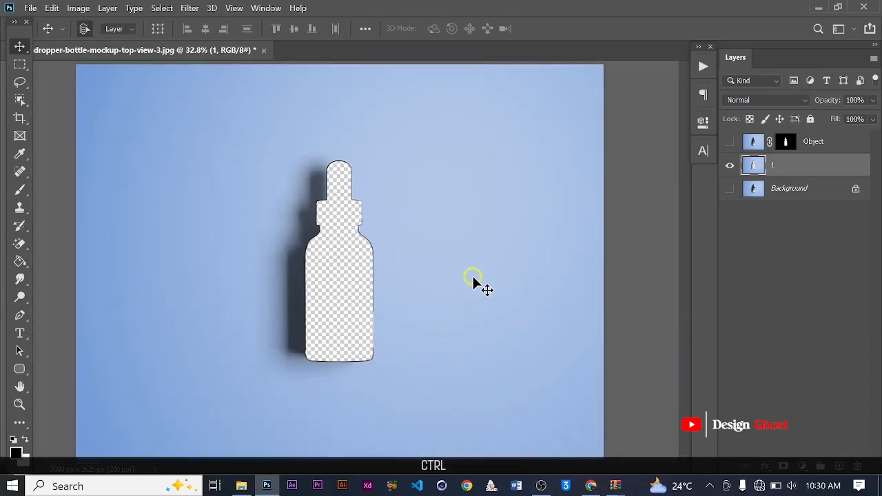
scroll(332, 253, down, 2)
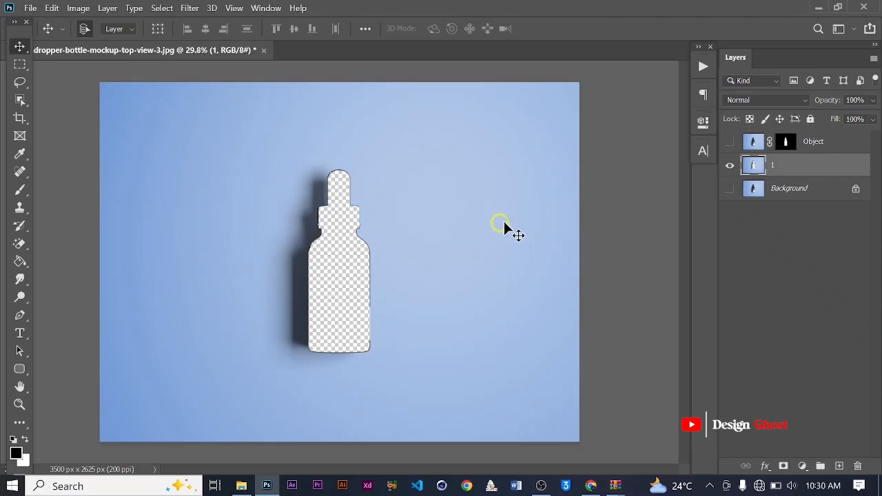
scroll(305, 249, up, 1)
scroll(305, 250, up, 2)
scroll(325, 244, down, 1)
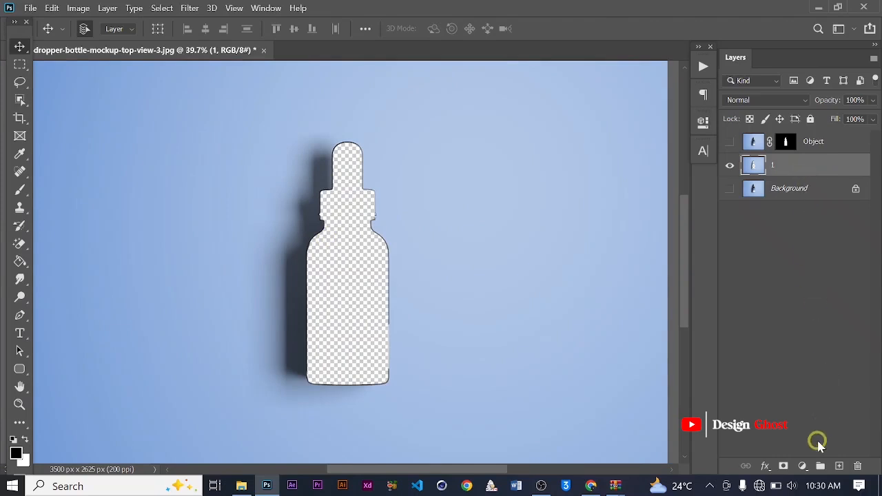
Add a black Solid Color fill layer directly above layer 1.
click(804, 467)
click(819, 187)
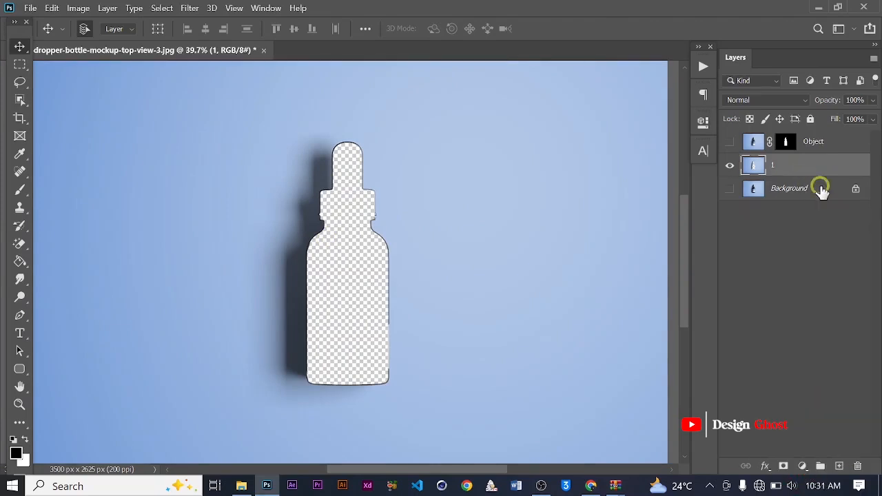
click(804, 467)
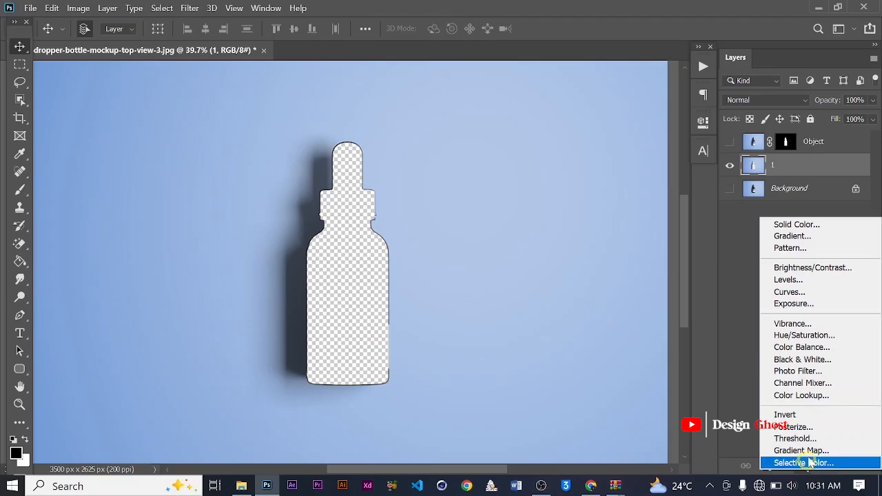
click(846, 226)
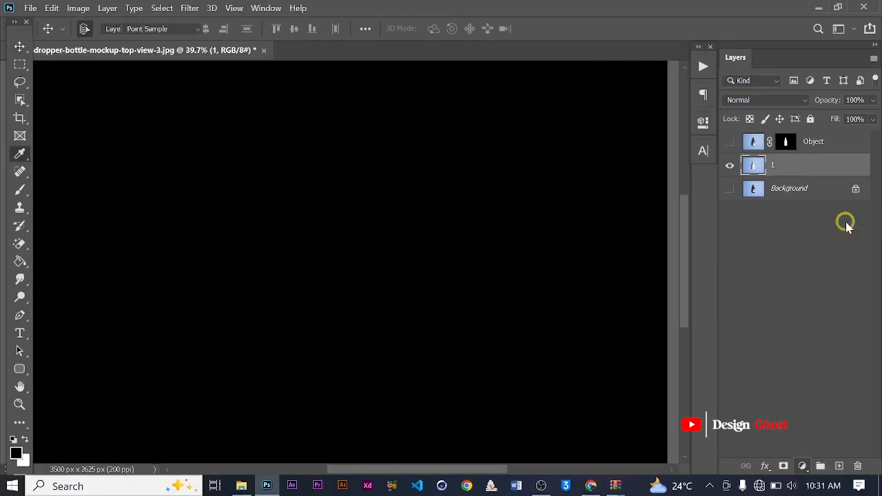
drag(478, 296, 441, 351)
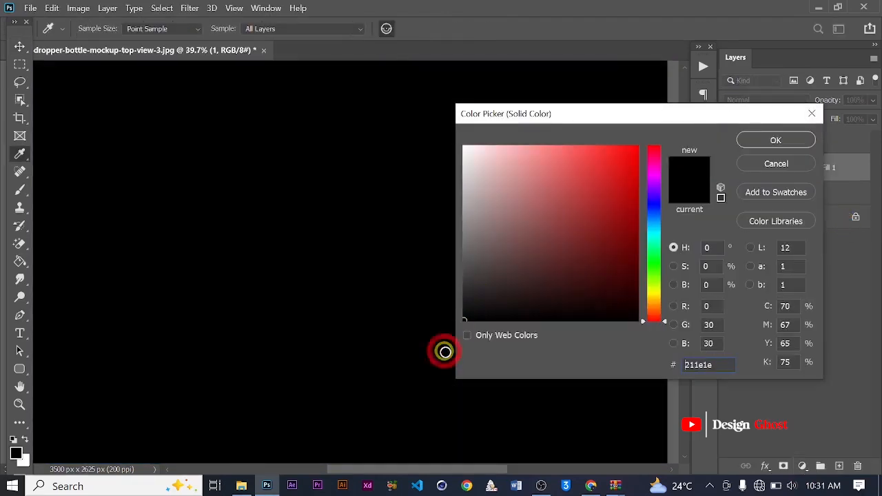
click(762, 144)
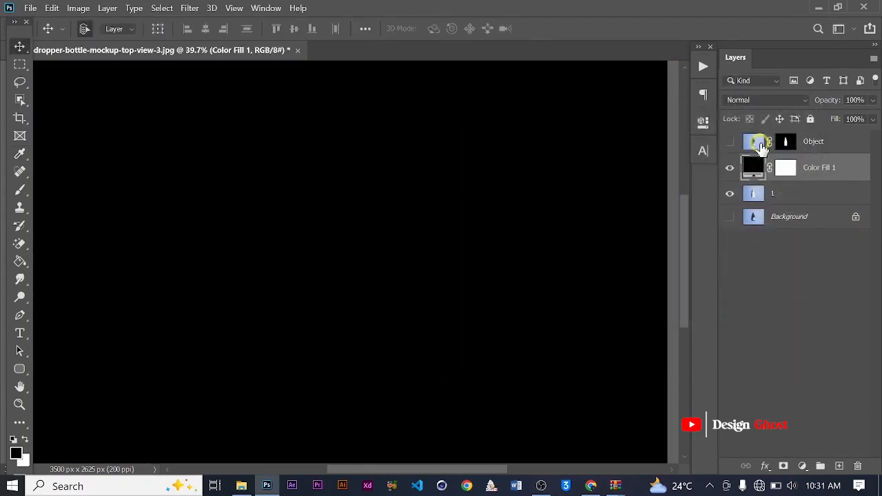
Use Apply Image on the black fill layer's mask, with layer 1 as source, RGB channel, Invert enabled and Multiply blending at 100%.
key(ctrl+0)
click(777, 176)
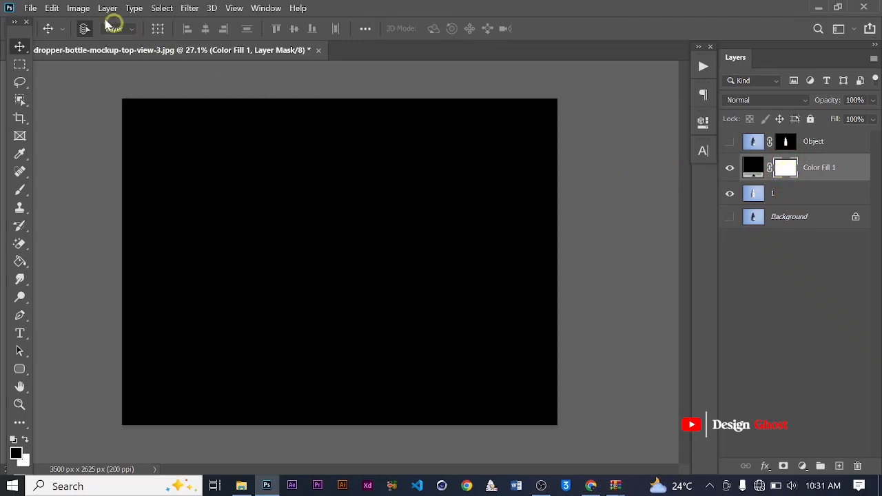
click(74, 7)
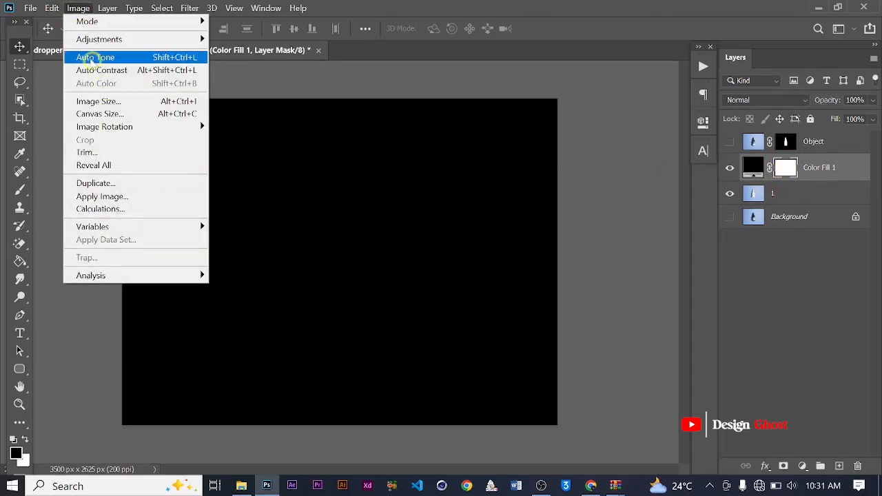
click(138, 196)
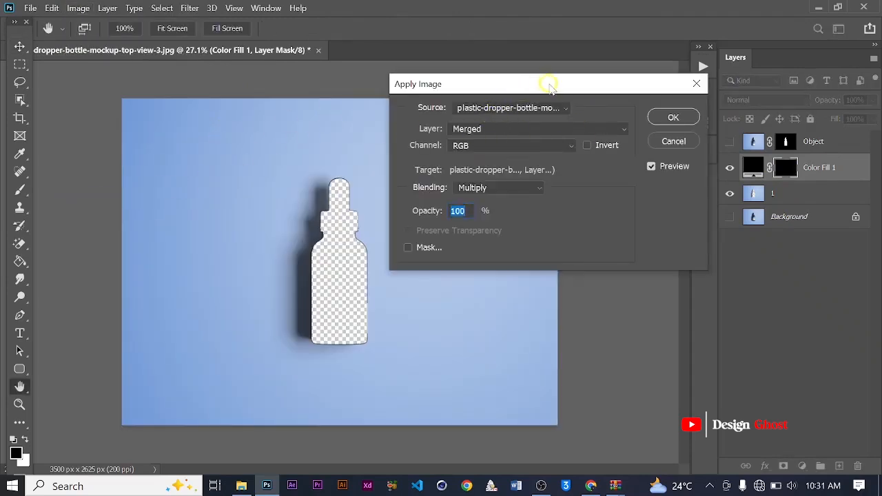
drag(551, 86, 557, 85)
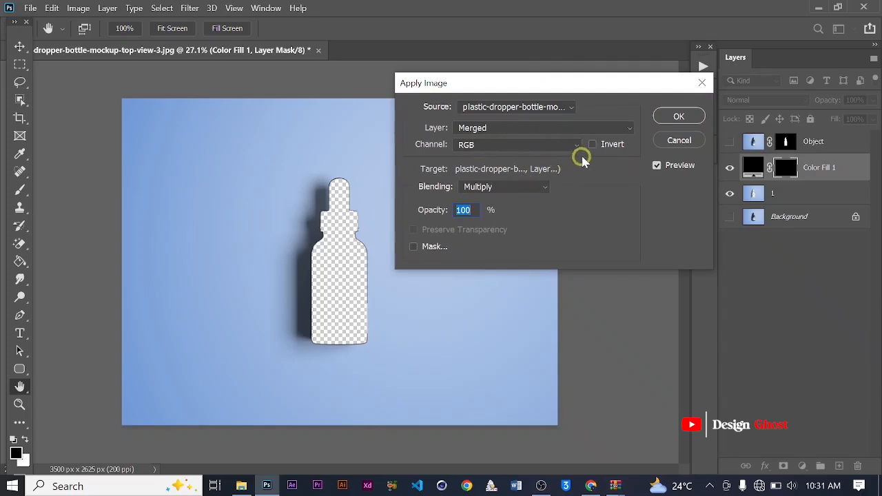
click(597, 131)
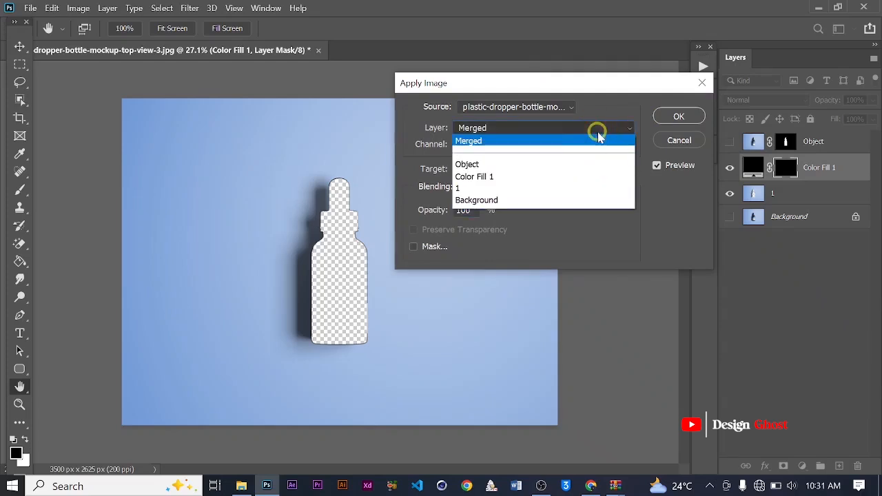
click(525, 189)
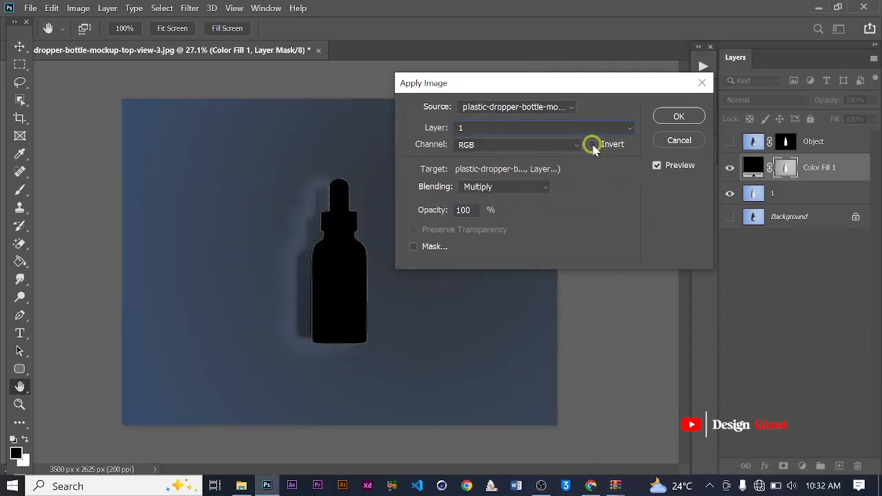
click(684, 116)
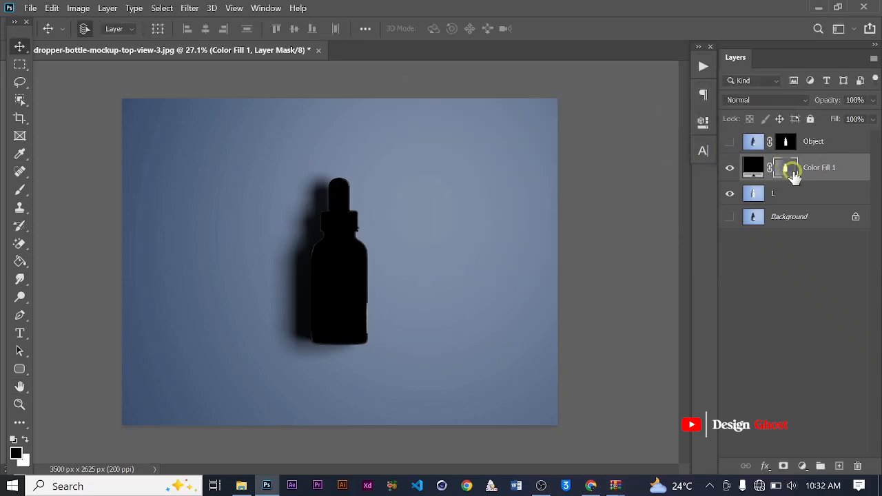
Display the black fill layer's mask alone and adjust its Levels to input black 88 and input white 220.
alt+click(781, 171)
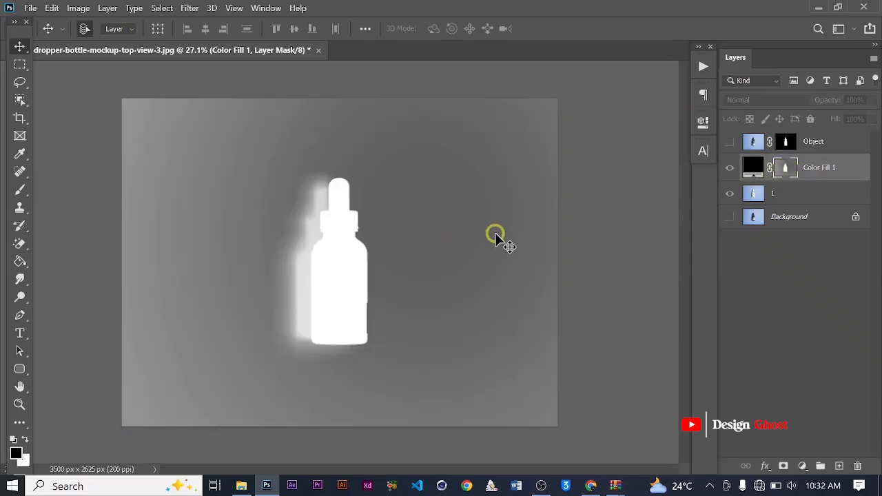
key(ctrl+l)
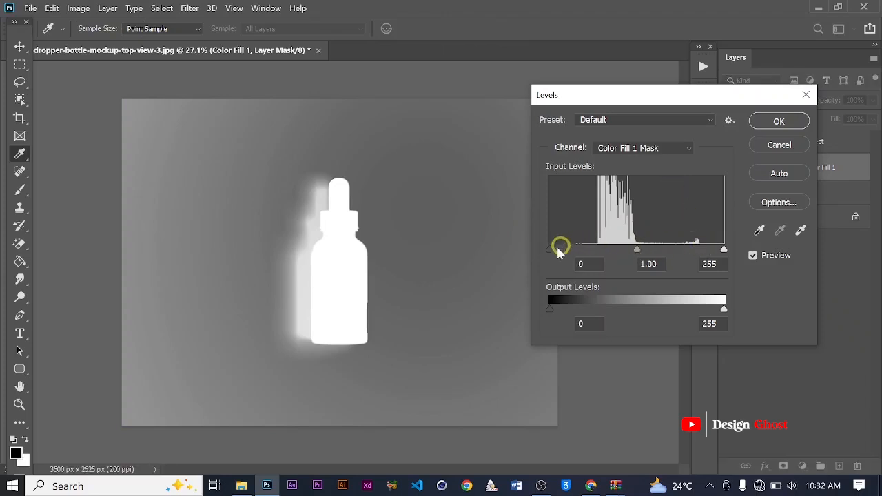
drag(548, 254, 602, 252)
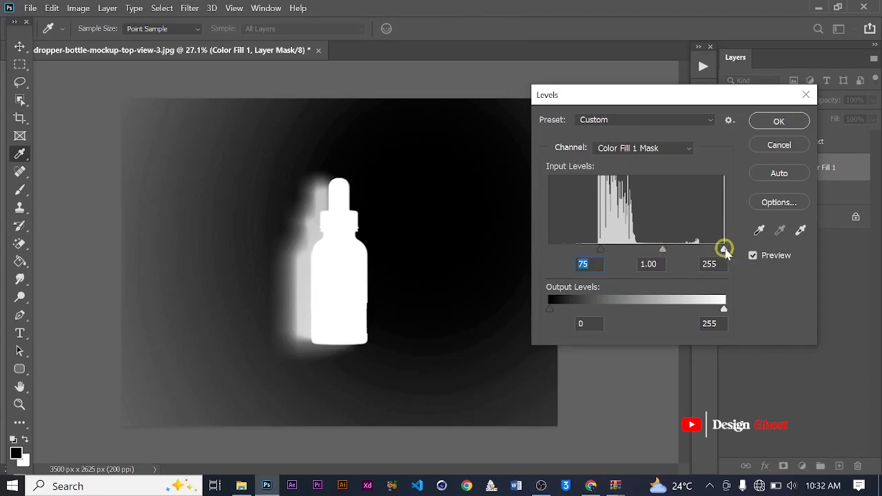
drag(721, 250, 700, 252)
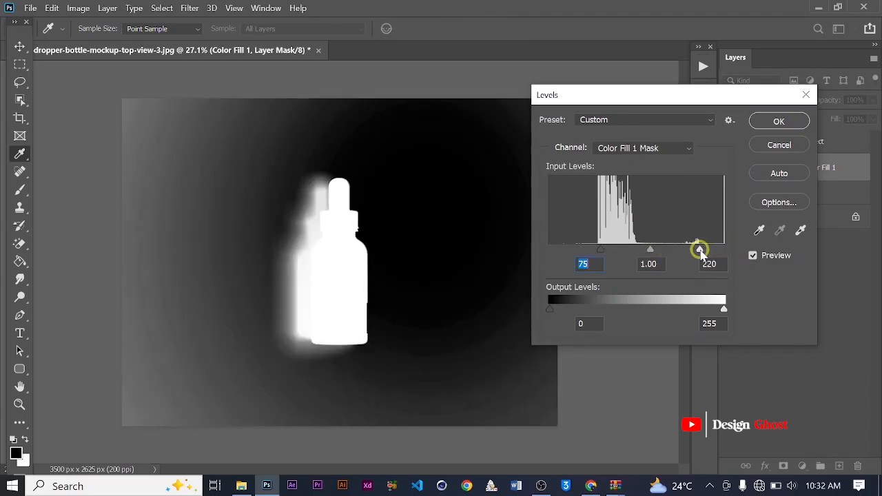
click(779, 122)
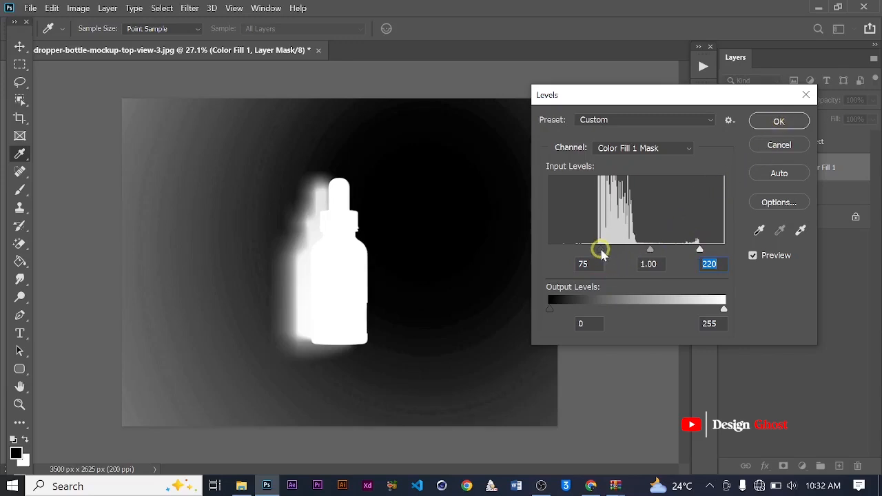
mouse_move(601, 254)
mouse_down()
mouse_move(616, 252)
mouse_move(609, 255)
mouse_up()
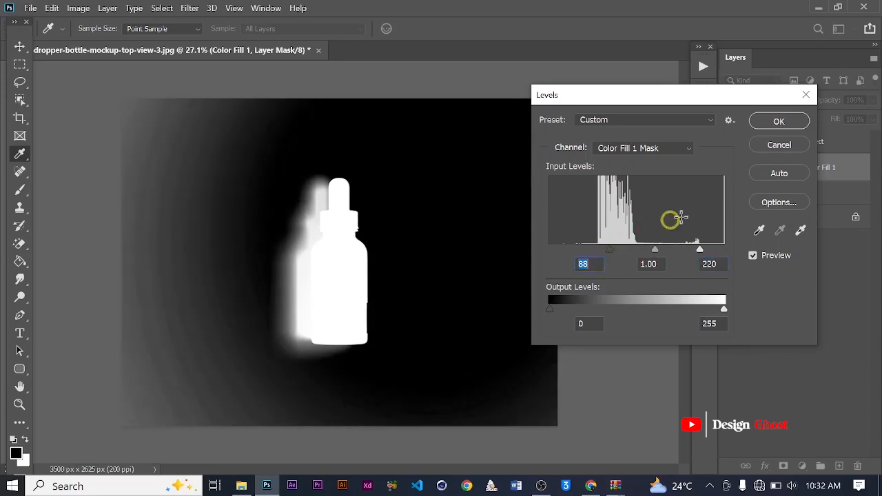
click(778, 122)
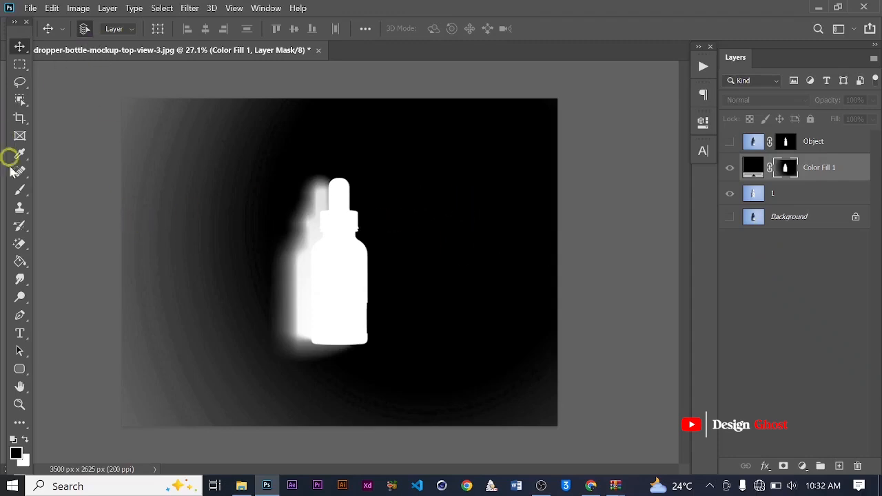
Paint the grey areas around the bottle and shadow black in the mask, using a soft brush of size 1700.
click(20, 190)
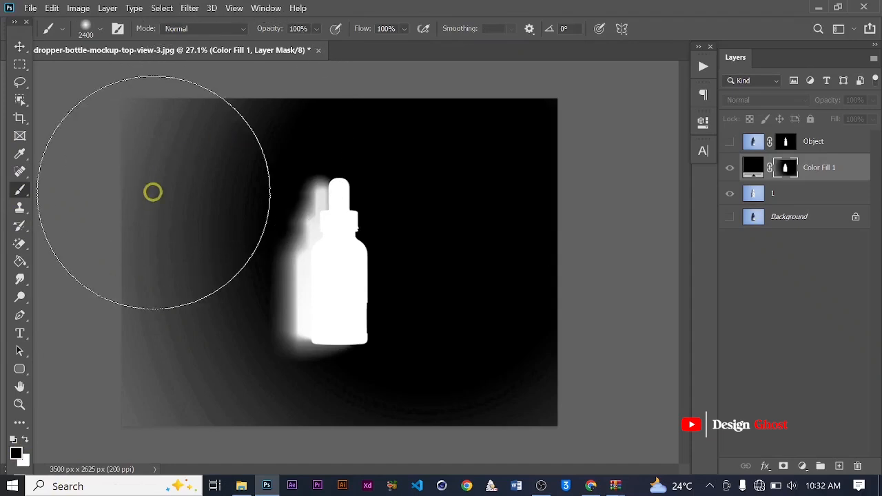
key(bracketleft)
key(bracketleft)
key(bracketleft)
key(bracketleft)
key(bracketleft)
key(bracketleft)
key(bracketleft)
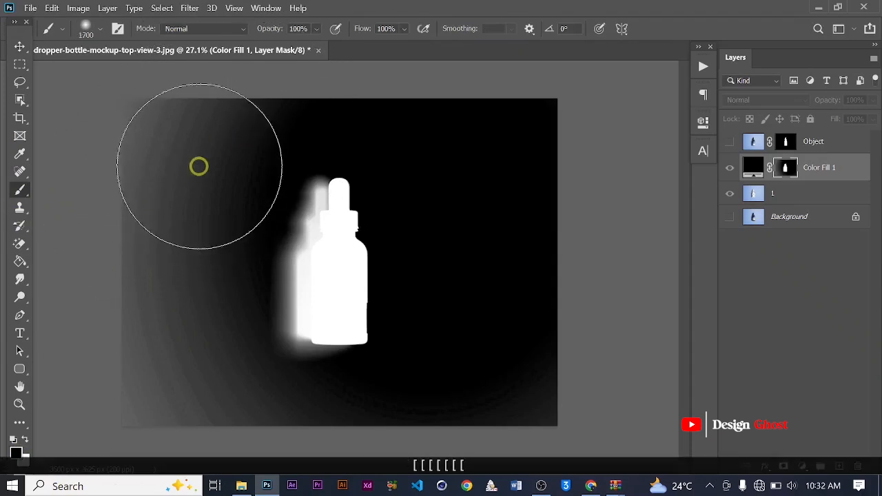
mouse_move(140, 150)
mouse_down()
mouse_move(125, 172)
mouse_move(154, 128)
mouse_move(142, 310)
mouse_move(163, 211)
mouse_move(161, 423)
mouse_move(147, 370)
mouse_move(163, 324)
mouse_move(194, 434)
mouse_move(227, 452)
mouse_move(301, 465)
mouse_move(352, 464)
mouse_move(532, 426)
mouse_move(580, 313)
mouse_move(585, 155)
mouse_move(587, 382)
mouse_move(578, 444)
mouse_up()
click(173, 103)
click(18, 46)
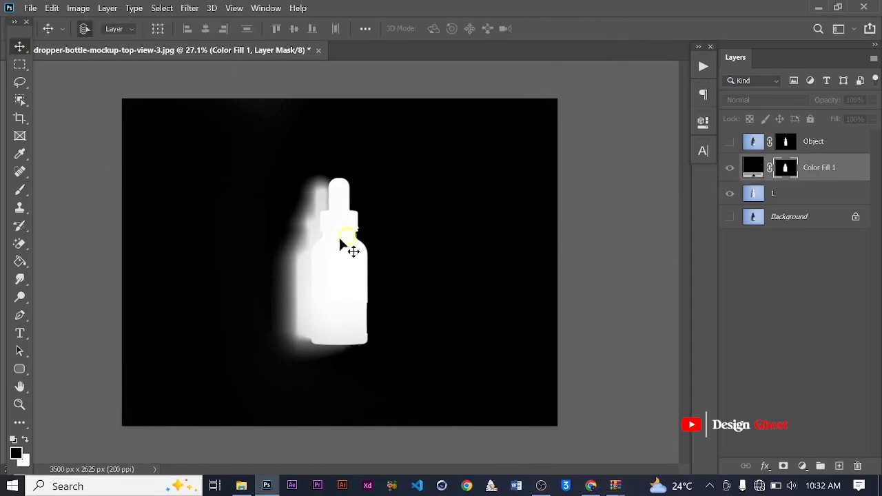
Return from the mask view to the image and show the Object layer above the black fill.
scroll(338, 239, up, 3)
scroll(332, 243, down, 4)
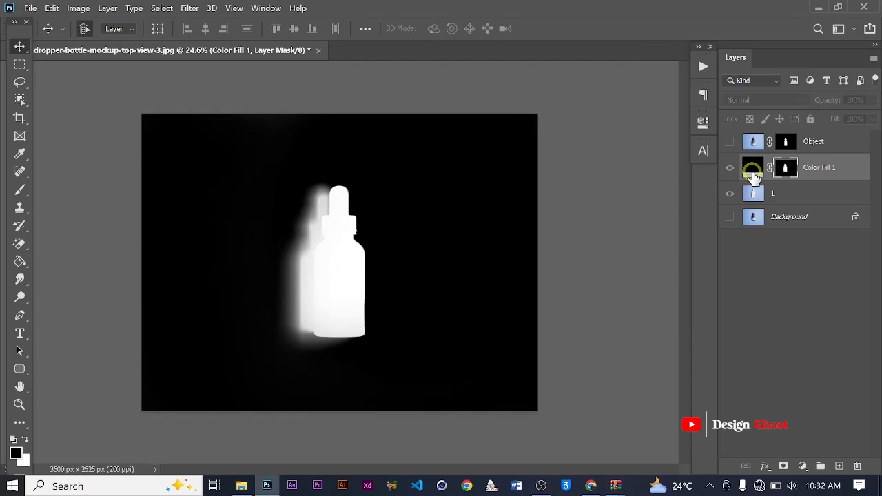
click(754, 172)
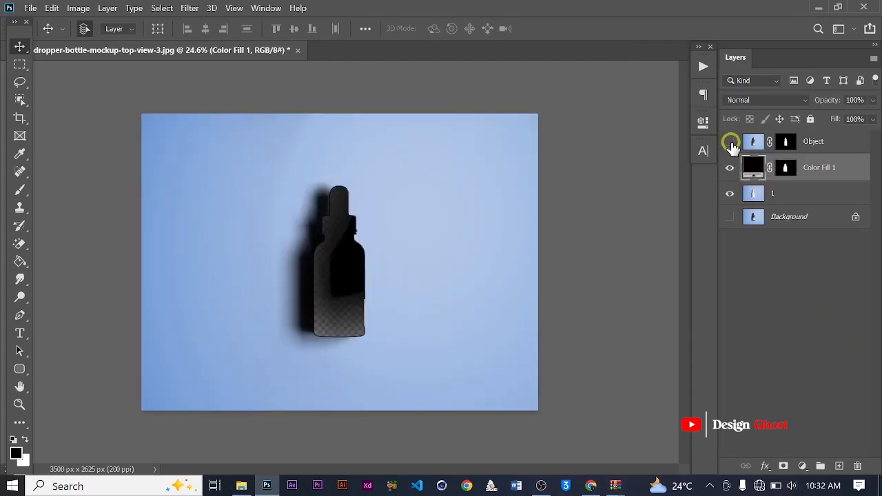
click(730, 142)
scroll(366, 292, up, 5)
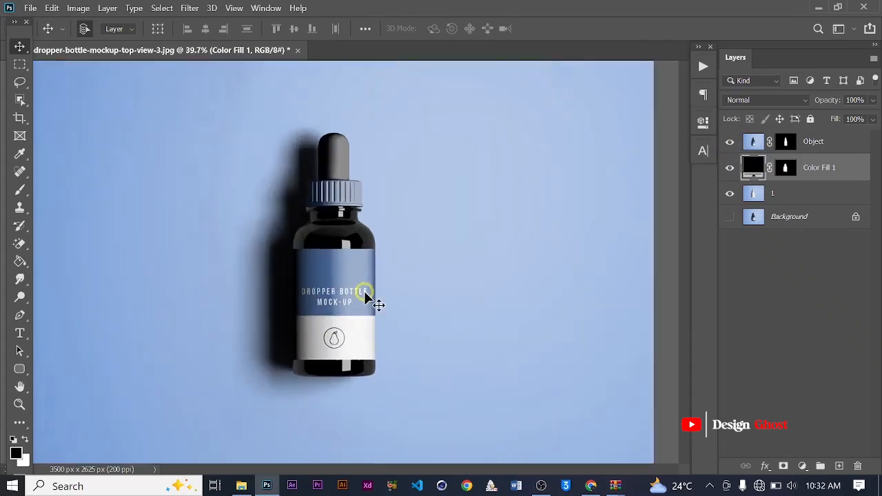
scroll(365, 292, down, 4)
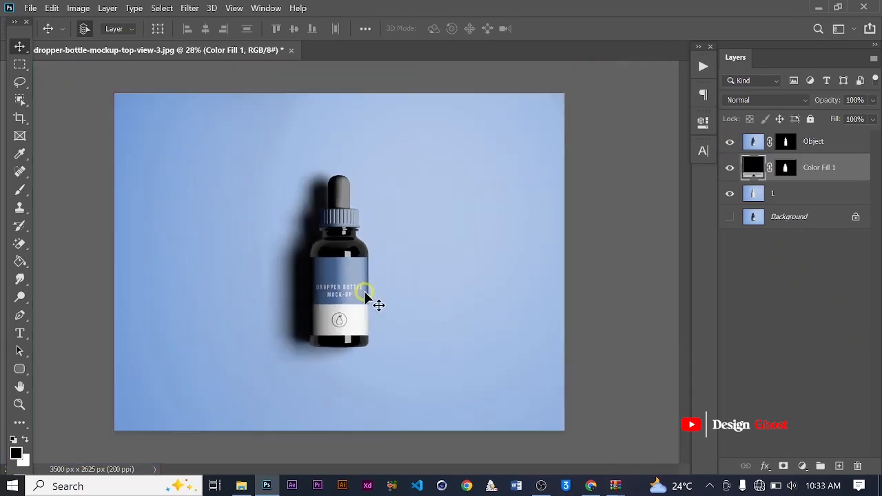
Hide layer 1 and check the bottle's shadow against the transparent background.
click(730, 196)
scroll(268, 282, up, 4)
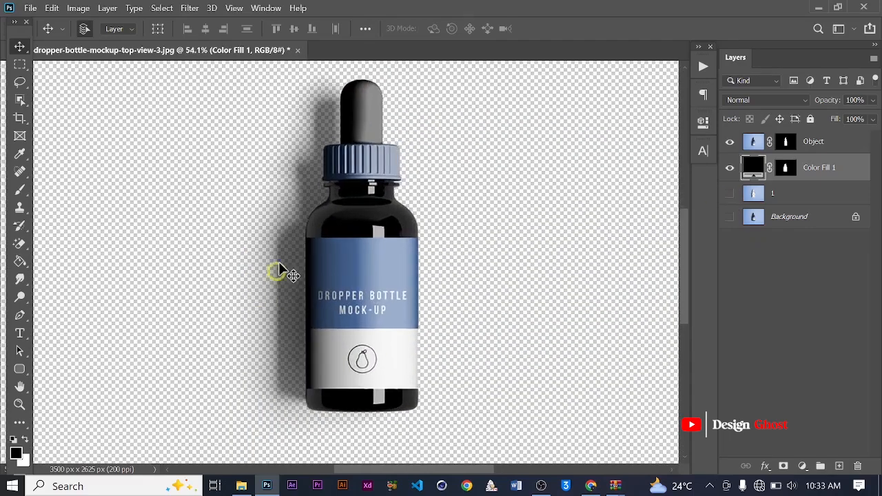
scroll(302, 254, down, 3)
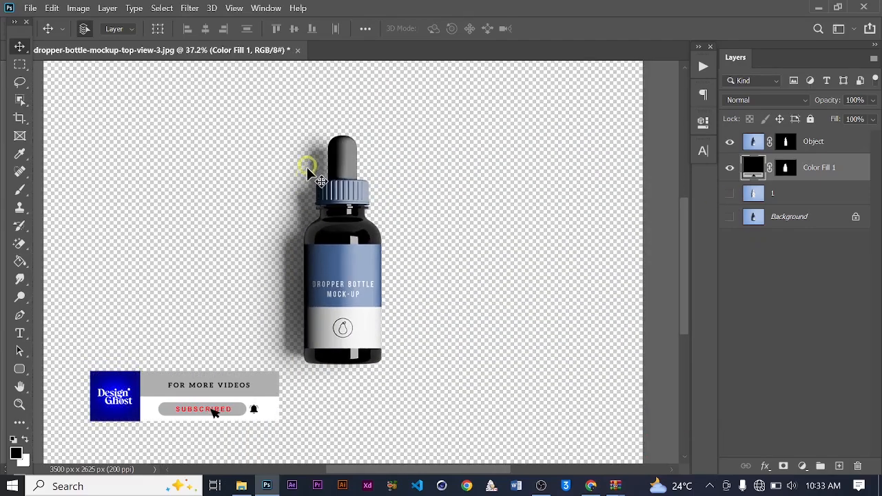
scroll(290, 349, down, 2)
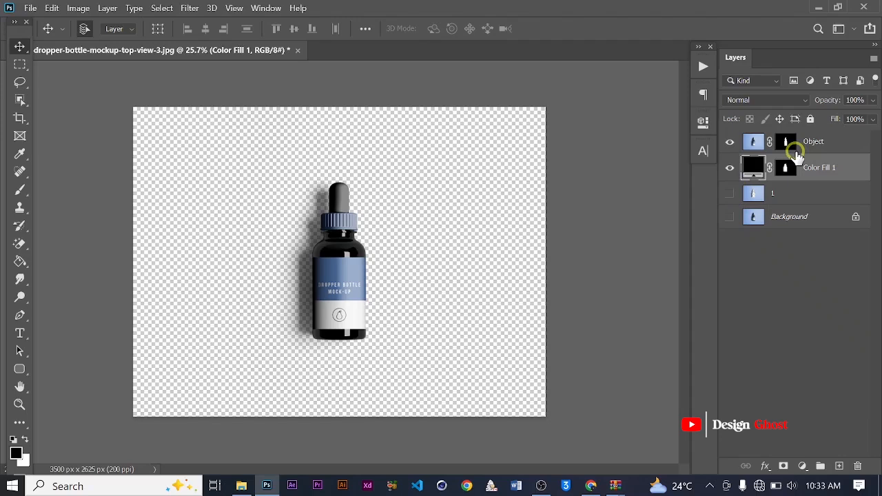
Rename the black fill layer as Shadow.
double_click(818, 171)
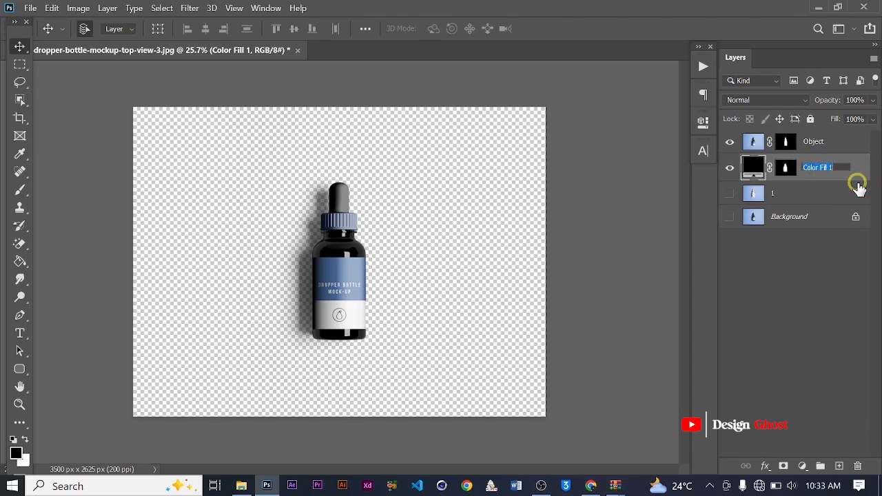
text(Shad)
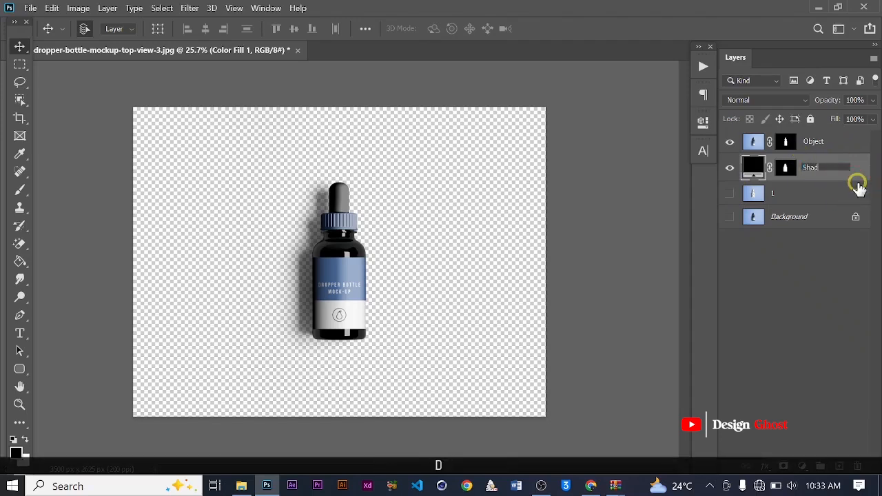
text(ow)
key(Return)
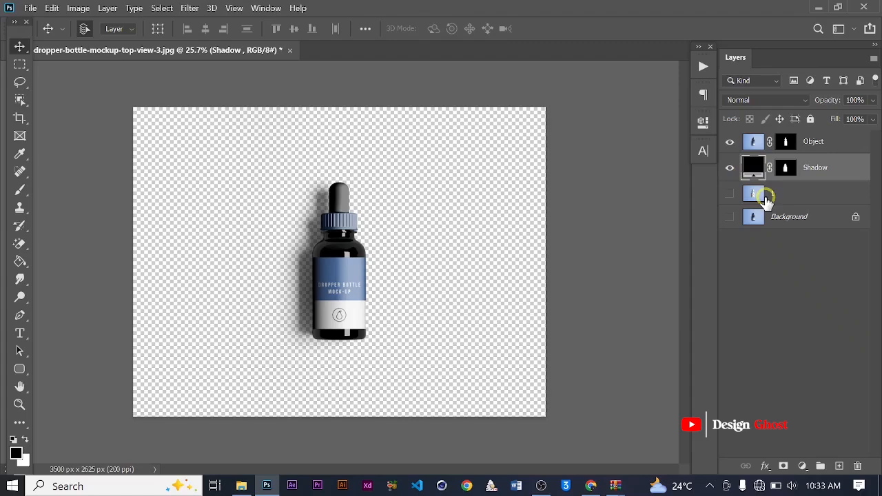
Add a solid colour fill of ba8181 directly above layer 1 as the bottle's new background.
scroll(354, 316, up, 3)
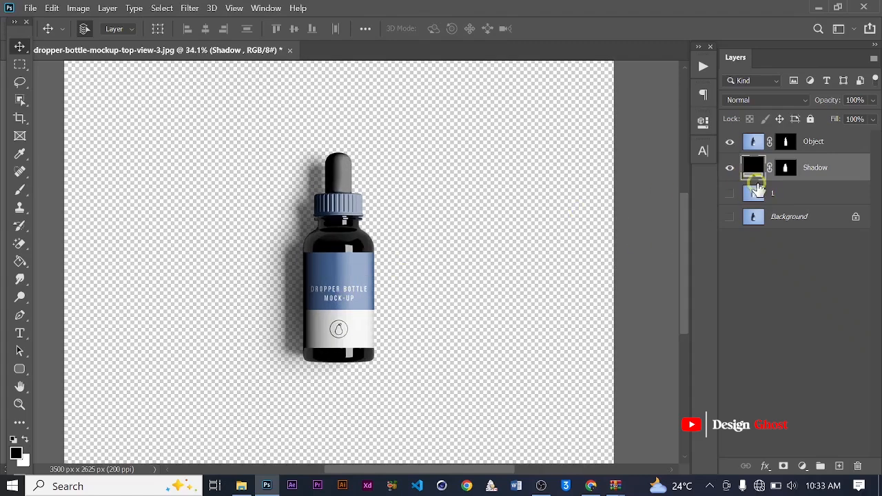
click(797, 198)
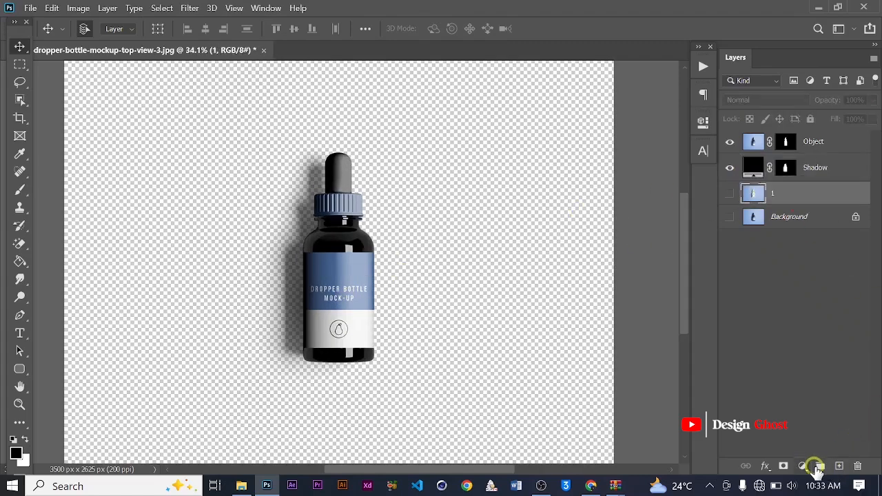
click(802, 466)
click(813, 221)
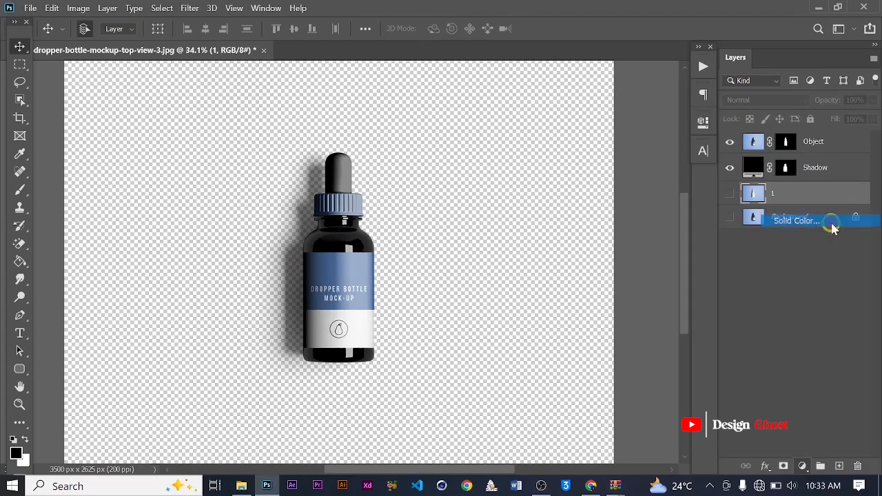
click(557, 210)
mouse_move(558, 210)
mouse_down()
mouse_move(590, 177)
mouse_move(618, 211)
mouse_move(609, 241)
mouse_move(516, 190)
mouse_up()
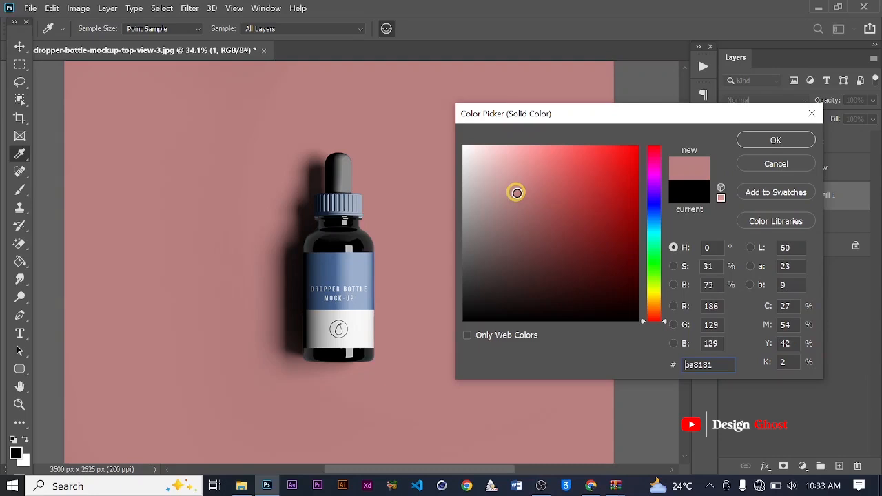
click(781, 139)
scroll(425, 257, down, 3)
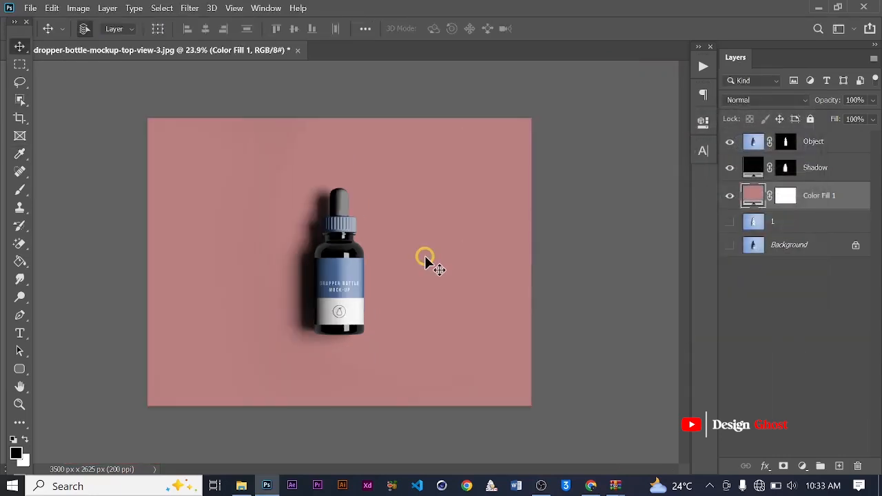
Switch to File Explorer and open the brown loafer image from the do folder as a separate Photoshop document.
click(241, 486)
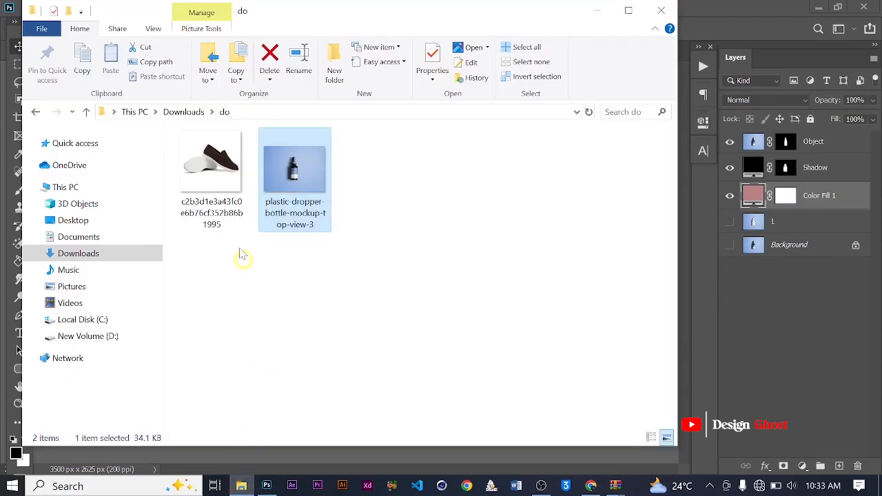
click(207, 181)
drag(726, 5, 724, 5)
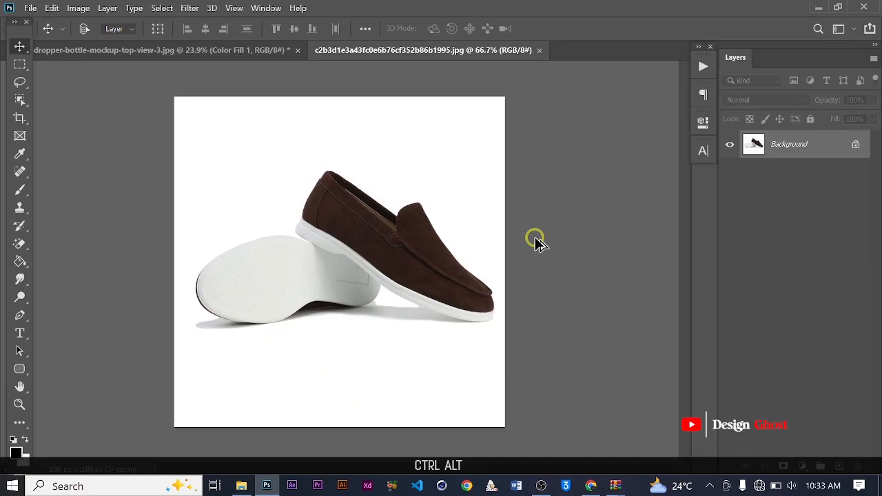
Set the shoe image's resolution to 200 pixels/centimeter and fit the whole image in view.
key(ctrl+alt+i)
double_click(535, 262)
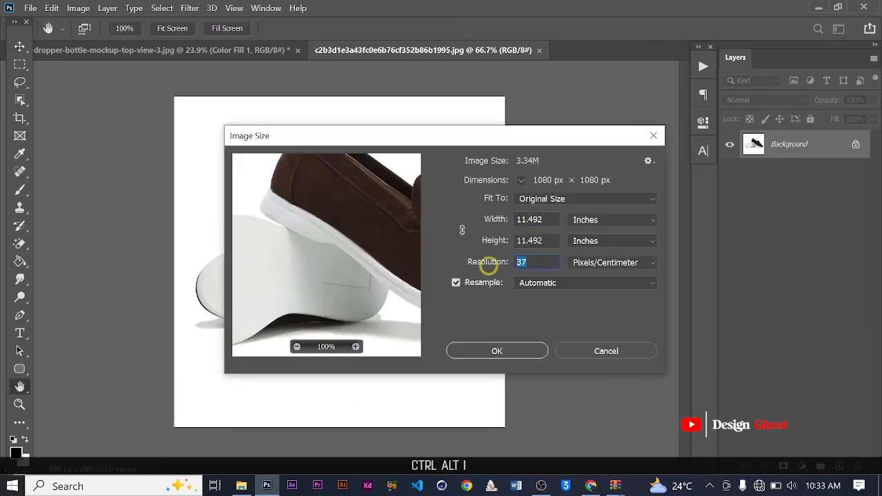
text(200)
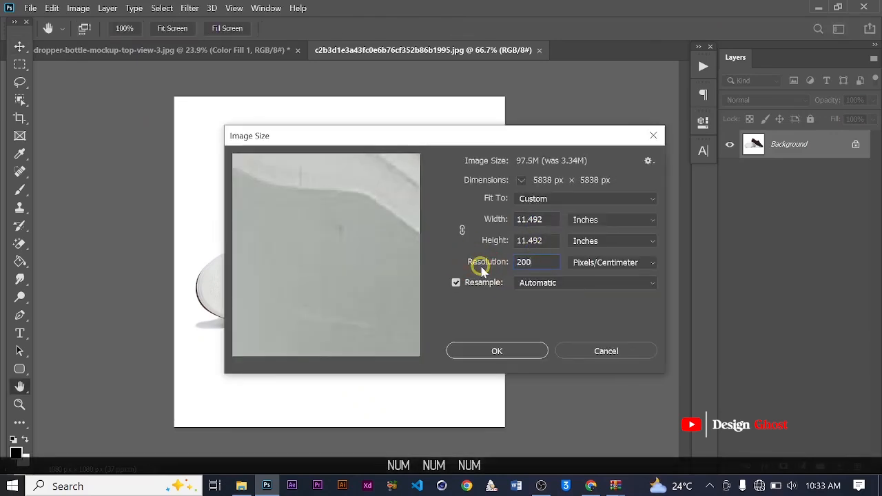
key(Return)
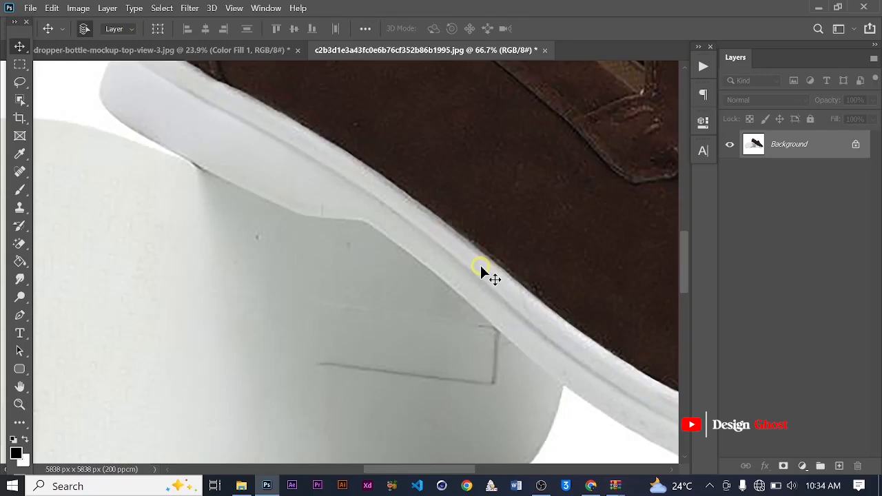
key(ctrl+0)
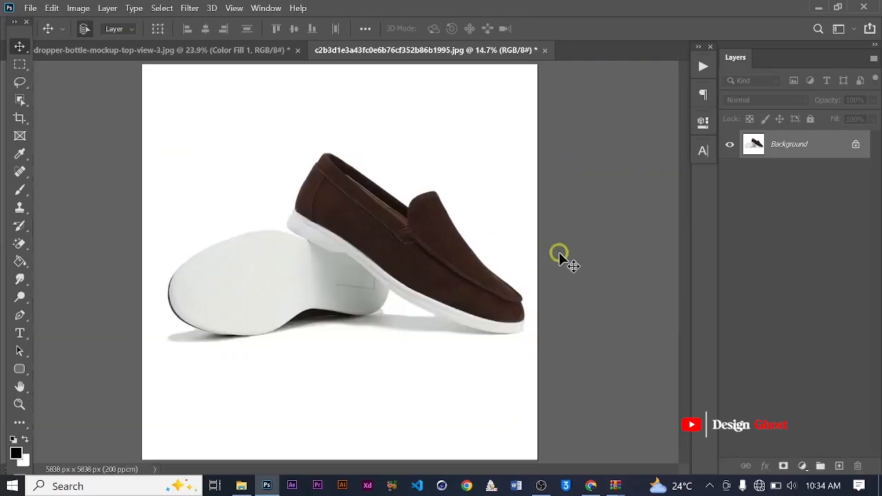
Duplicate the shoe image's Background layer twice and hide the original.
key(ctrl+j)
key(ctrl+j)
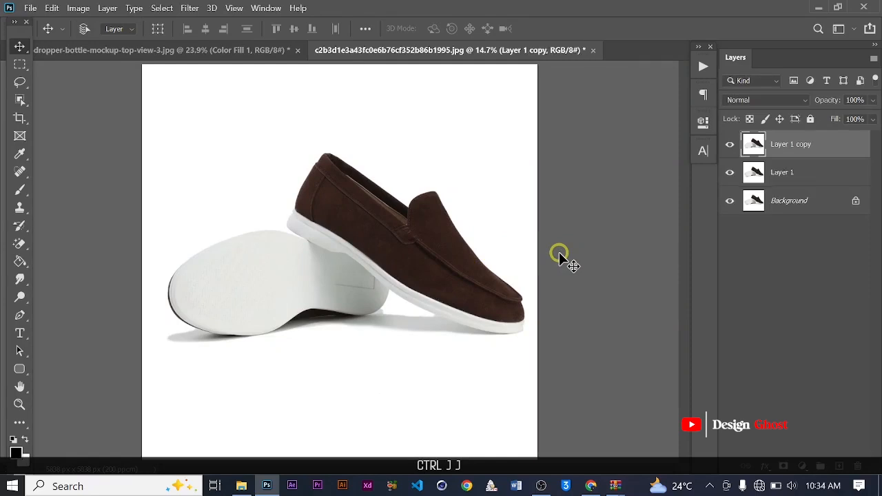
click(730, 201)
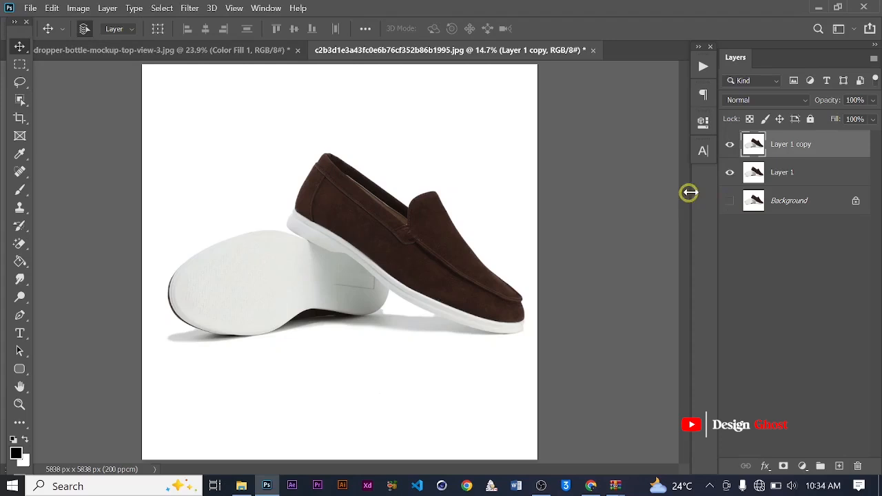
Rename the lower duplicate layer as 1 and the upper duplicate as Object.
double_click(782, 172)
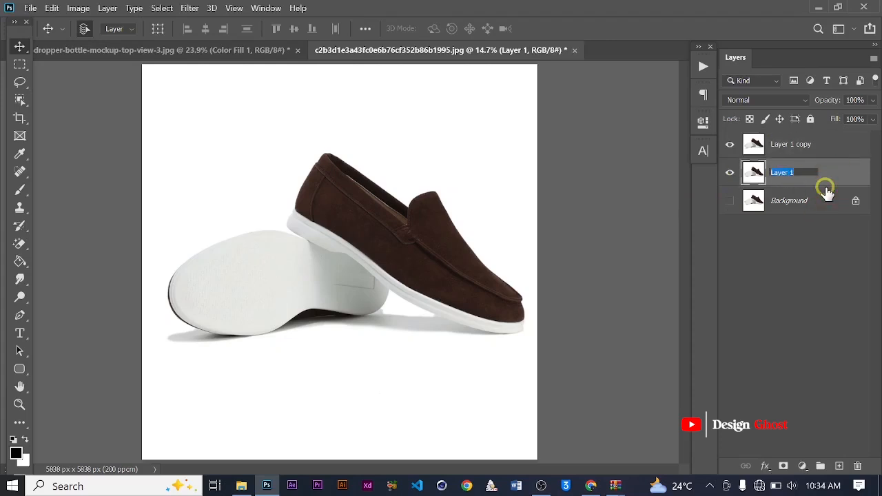
text(1)
key(Return)
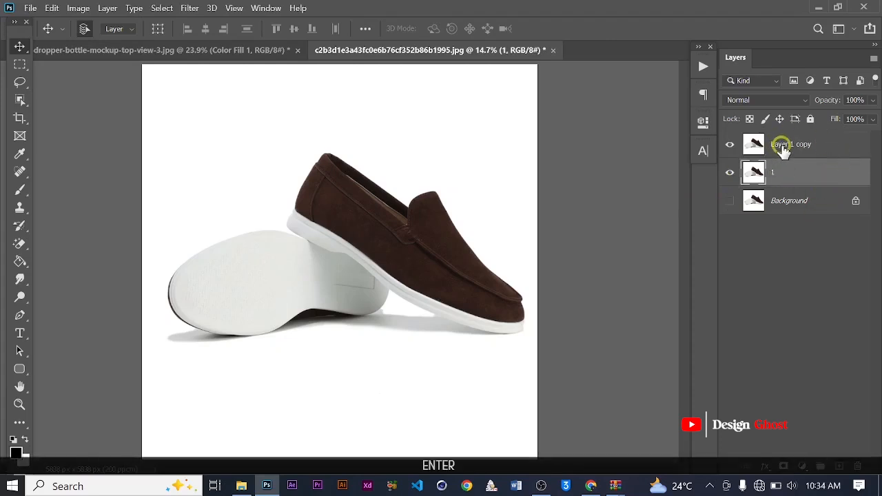
double_click(782, 144)
key(Caps_Lock)
text(O)
key(Caps_Lock)
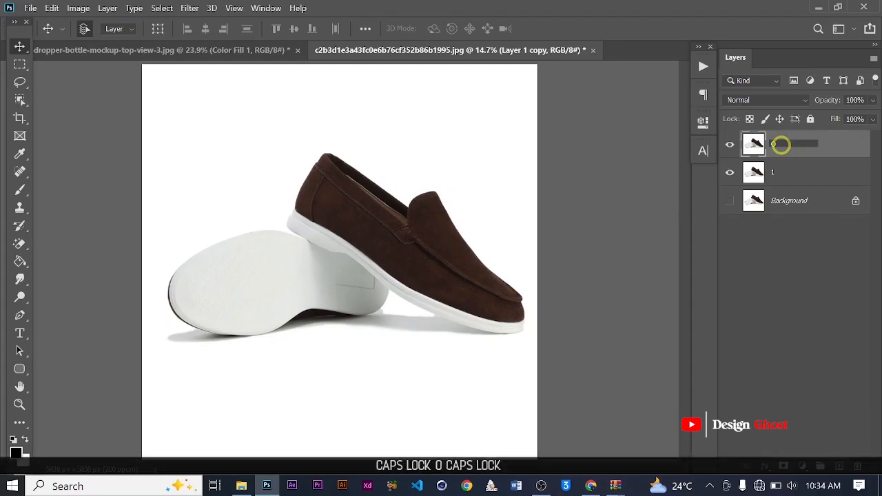
text(bject)
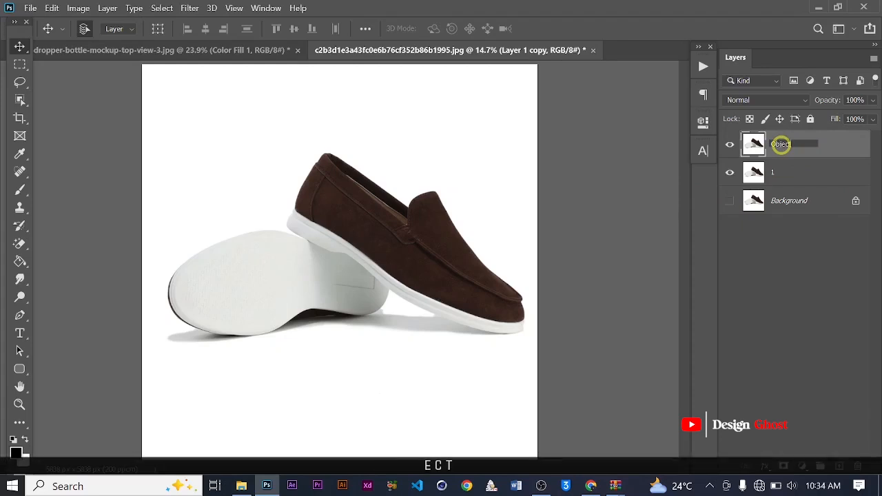
key(Return)
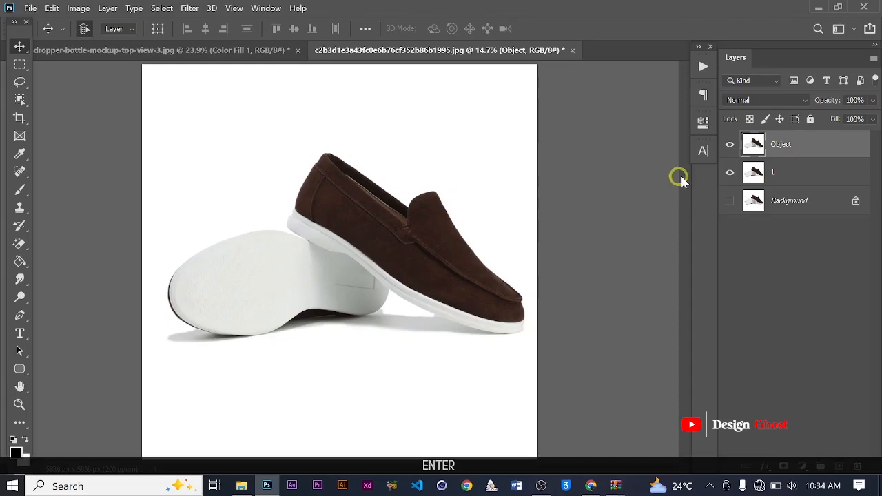
Select the pair of shoes on the Object layer with Select Subject.
scroll(440, 232, down, 2)
scroll(439, 231, up, 1)
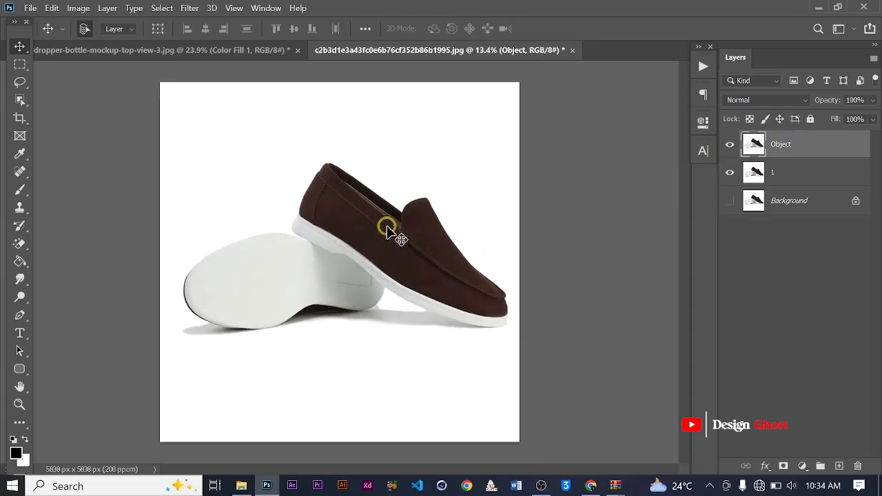
click(19, 101)
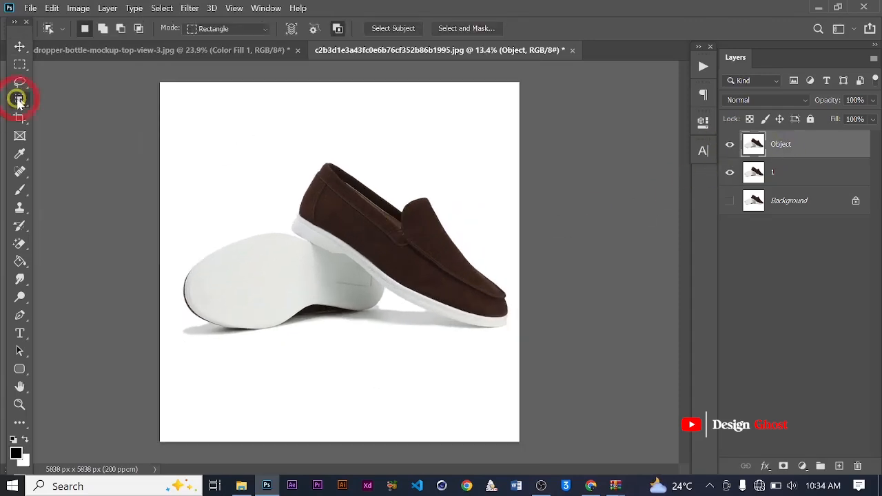
click(394, 28)
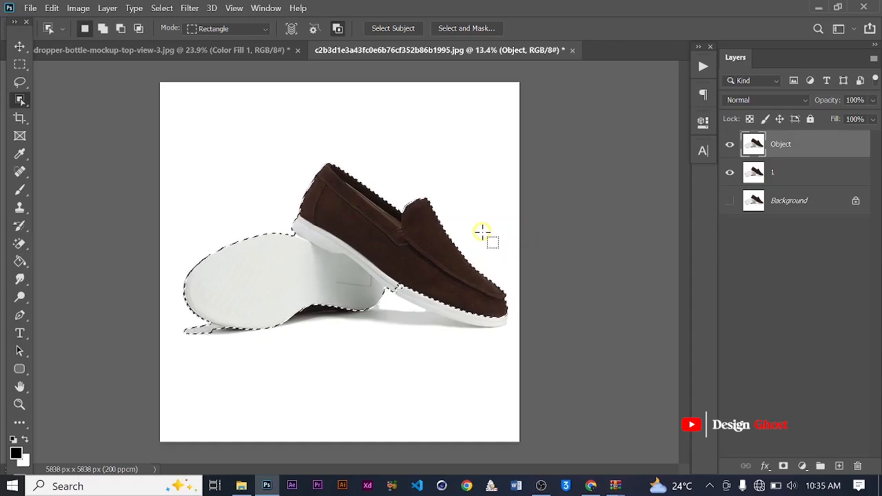
Add the white sole edge of the upright shoe to the selection, using the Quick Selection tool with brush size 175.
scroll(420, 306, up, 3)
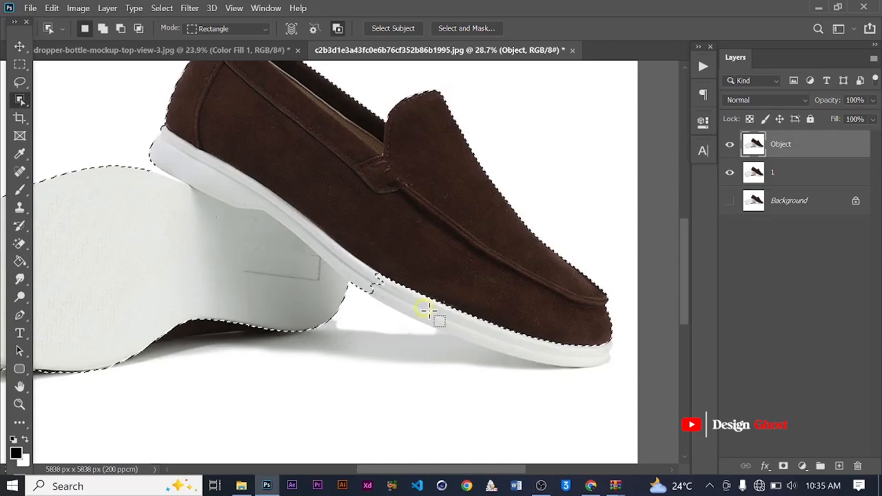
scroll(428, 358, down, 2)
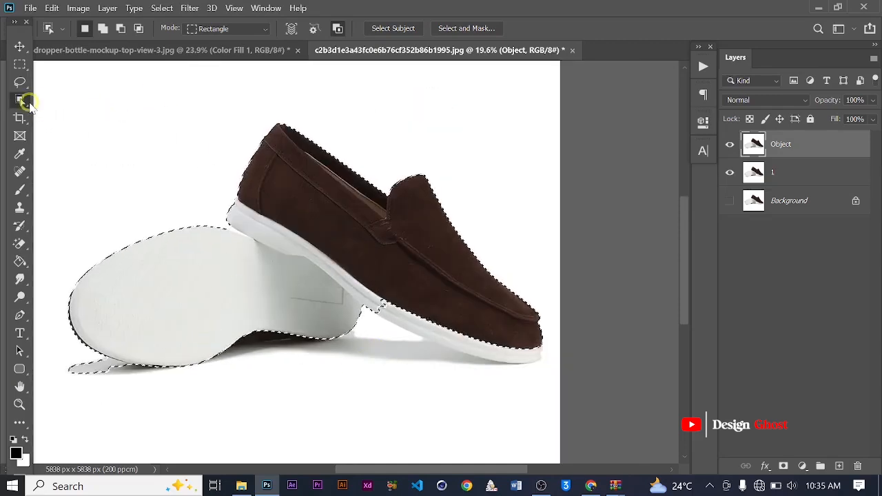
right_click(23, 102)
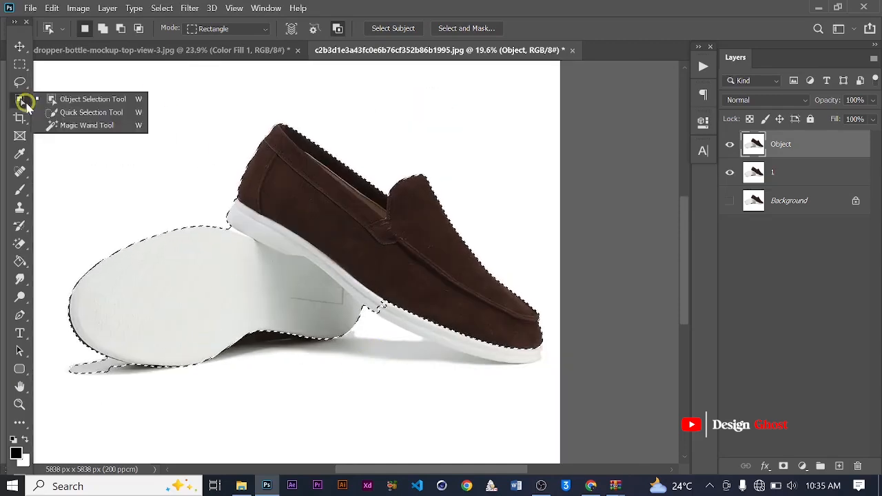
click(107, 116)
scroll(429, 299, up, 4)
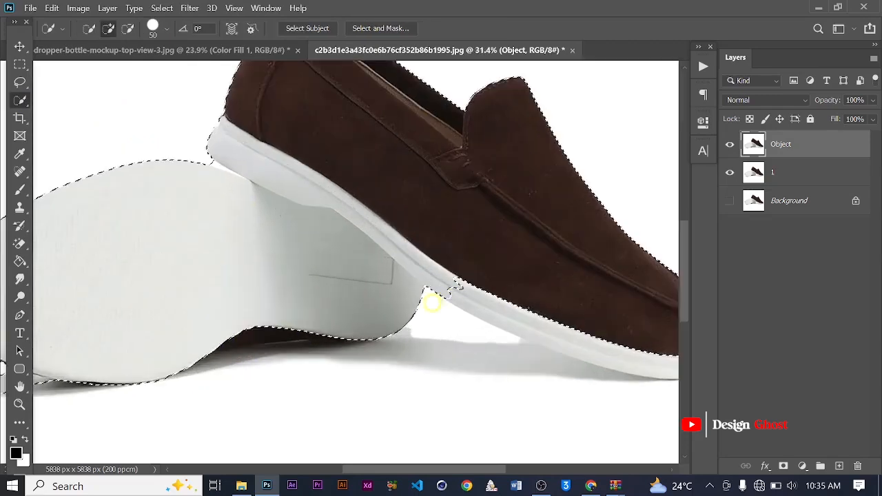
scroll(507, 288, up, 1)
key(space)
drag(453, 253, 349, 245)
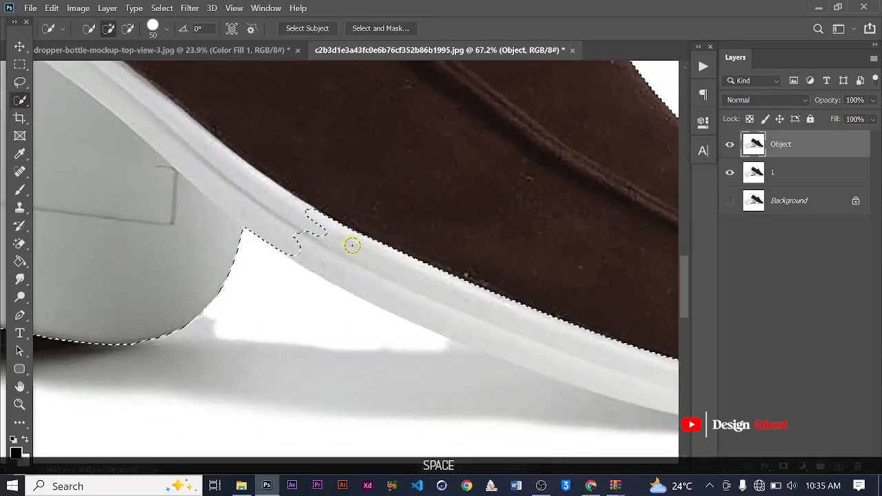
key(bracketright)
key(bracketright)
key(bracketright)
key(bracketright)
key(bracketright)
key(bracketright)
key(bracketright)
key(bracketright)
scroll(350, 239, down, 1)
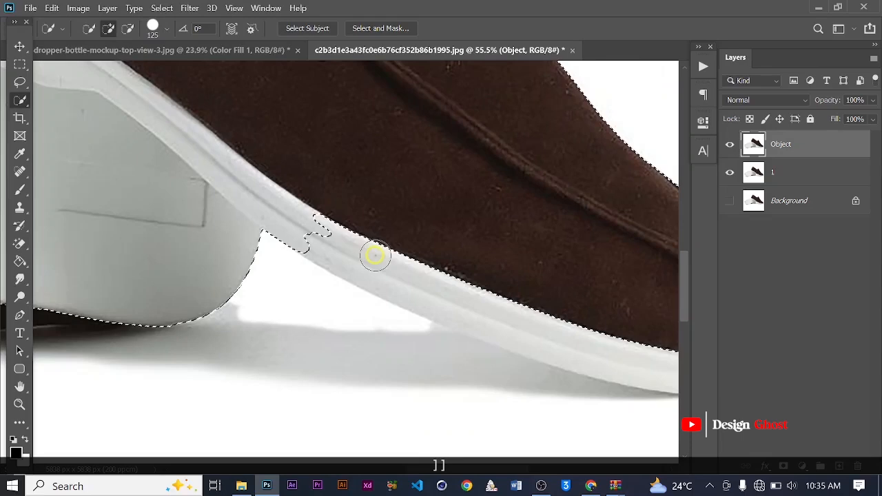
drag(337, 227, 415, 278)
mouse_move(350, 242)
mouse_down()
mouse_move(326, 229)
mouse_move(415, 265)
mouse_move(408, 263)
mouse_move(498, 282)
mouse_move(466, 301)
mouse_move(472, 283)
mouse_move(561, 304)
mouse_up()
scroll(486, 283, down, 2)
scroll(558, 319, down, 1)
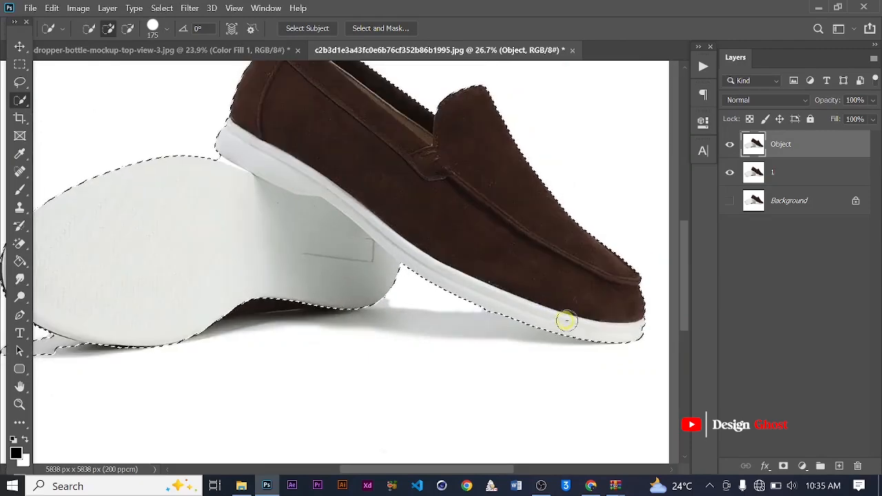
Subtract the shadow beneath the overturned shoe's toe from the selection with the Quick Selection tool.
scroll(227, 260, down, 1)
scroll(145, 341, up, 7)
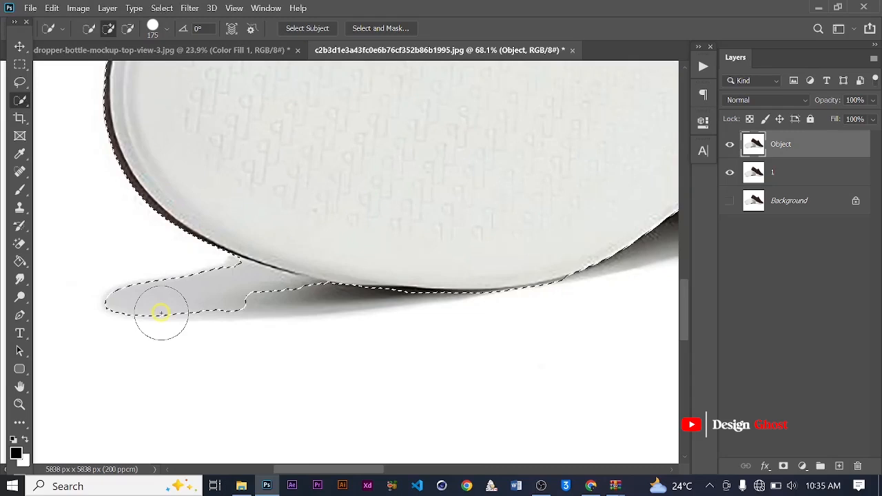
key(alt)
mouse_move(215, 306)
mouse_down()
mouse_move(239, 288)
mouse_move(114, 310)
mouse_up()
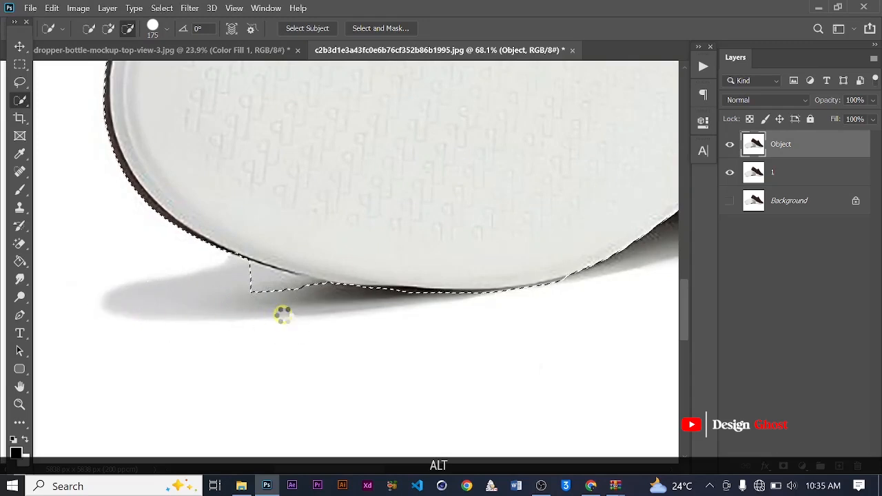
drag(326, 312, 357, 312)
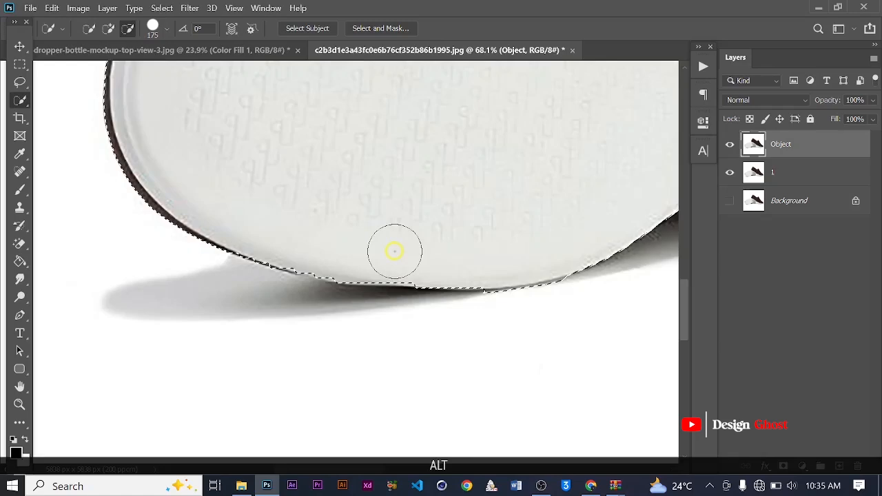
scroll(394, 251, down, 6)
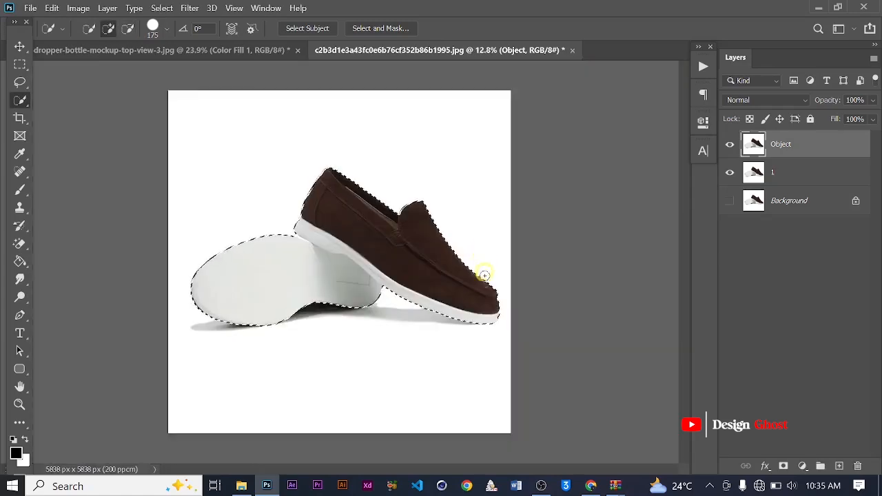
Subtract the start of the white gap between the upright shoe's heel and the overturned sole, using the Quick Selection tool at brush size 35.
scroll(484, 275, up, 1)
scroll(271, 216, up, 4)
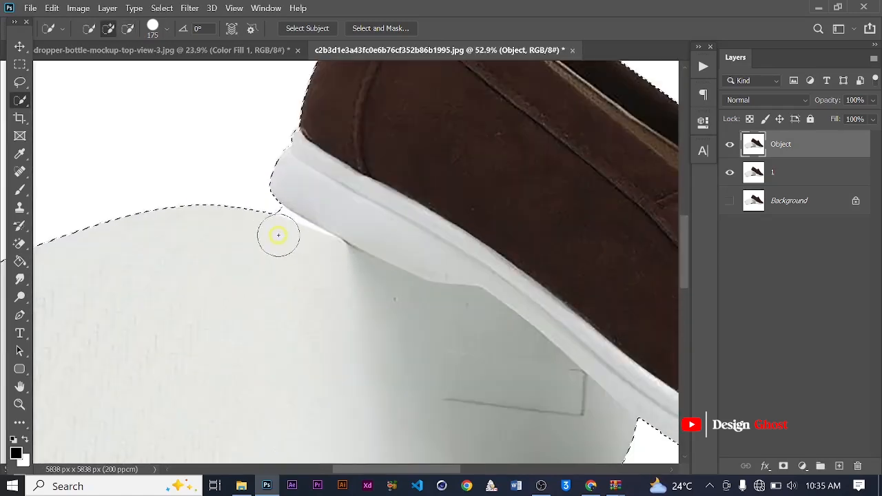
scroll(277, 235, up, 4)
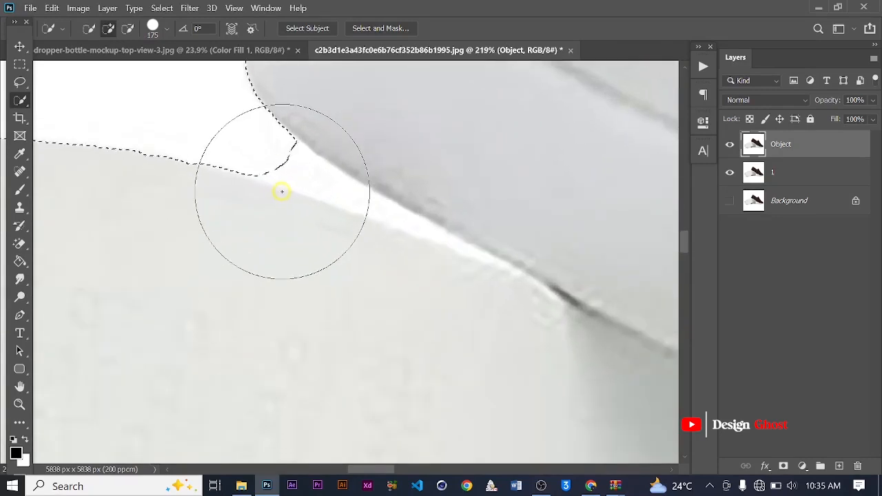
key(bracketleft)
key(bracketleft)
key(bracketleft)
key(bracketleft)
key(bracketleft)
key(bracketleft)
key(bracketleft)
key(bracketleft)
key(bracketleft)
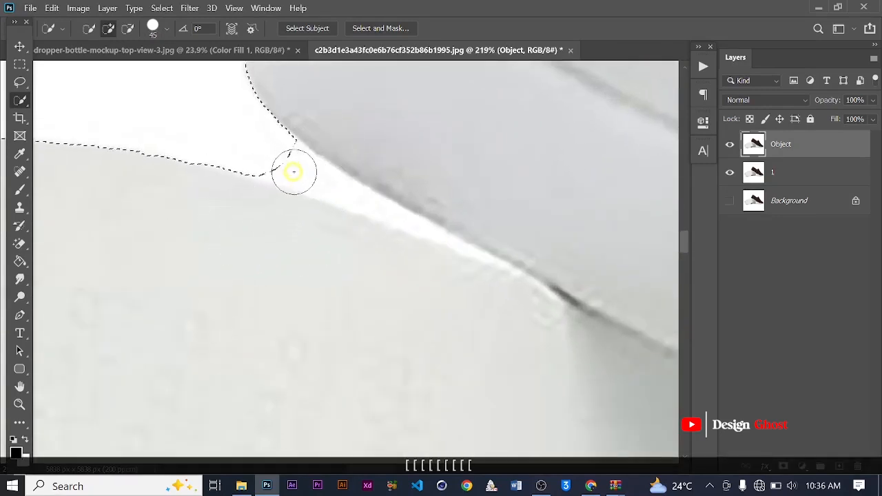
key(bracketleft)
key(bracketleft)
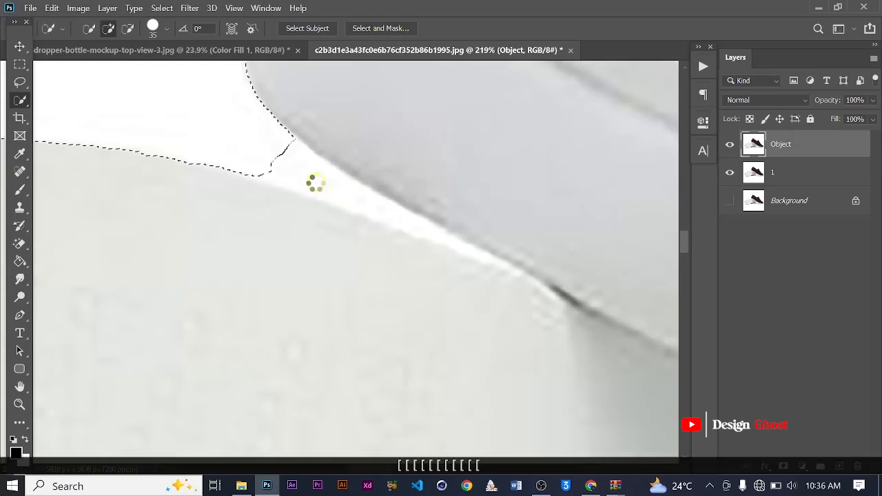
mouse_move(291, 175)
mouse_down()
mouse_move(274, 156)
mouse_move(349, 196)
mouse_move(299, 169)
mouse_move(329, 173)
mouse_move(279, 157)
mouse_move(310, 174)
mouse_up()
Subtract more of the narrow white gap below the upright shoe's heel from the selection with brush size 10.
key(alt)
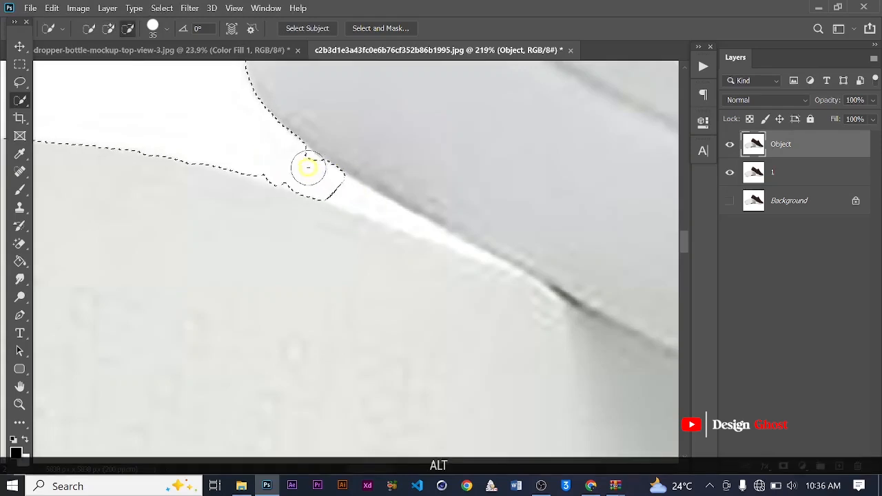
key(bracketleft)
key(bracketleft)
key(bracketleft)
key(bracketleft)
key(bracketleft)
drag(333, 190, 356, 193)
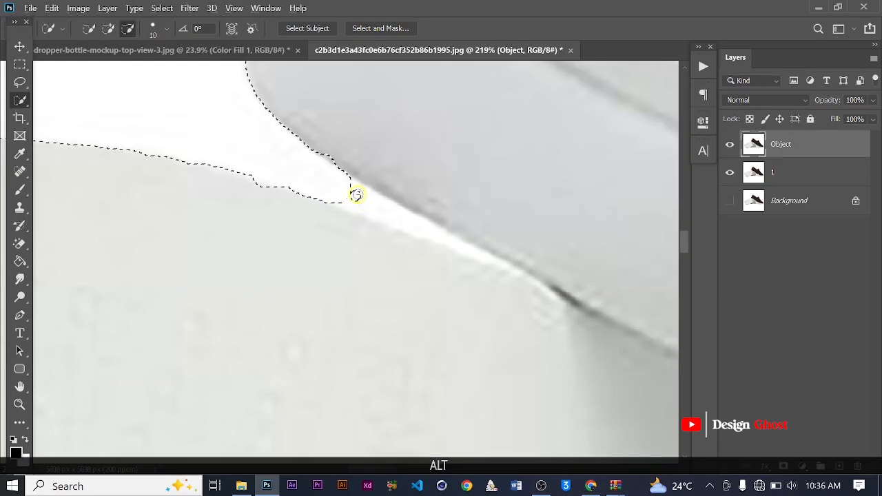
alt+click(369, 204)
alt+click(367, 201)
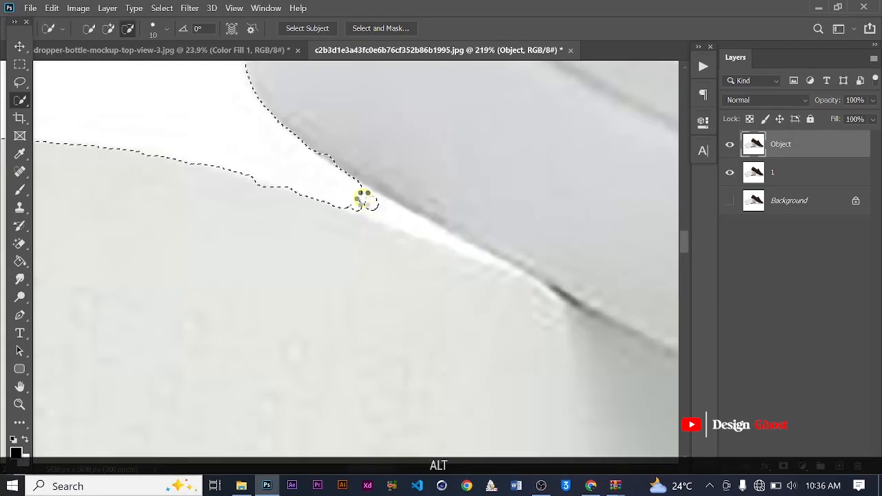
Add a layer mask to the Object layer from the shoe selection.
key(ctrl+0)
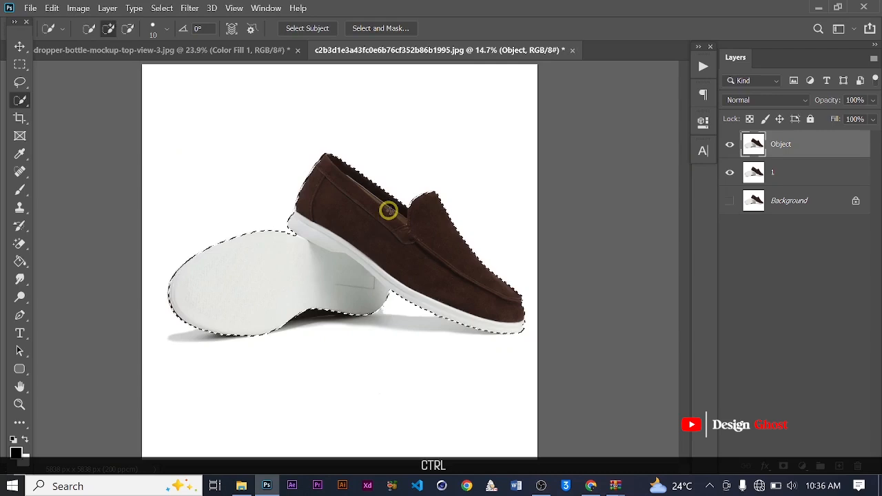
scroll(363, 252, up, 1)
scroll(362, 251, down, 2)
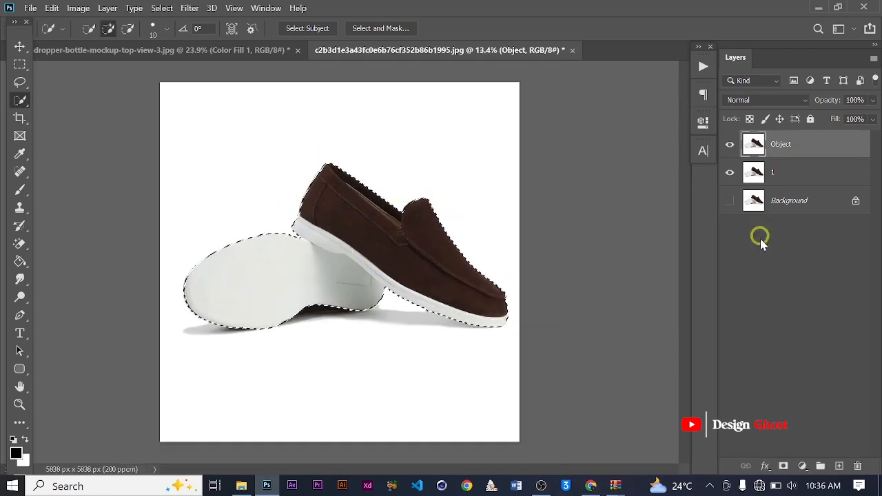
click(783, 466)
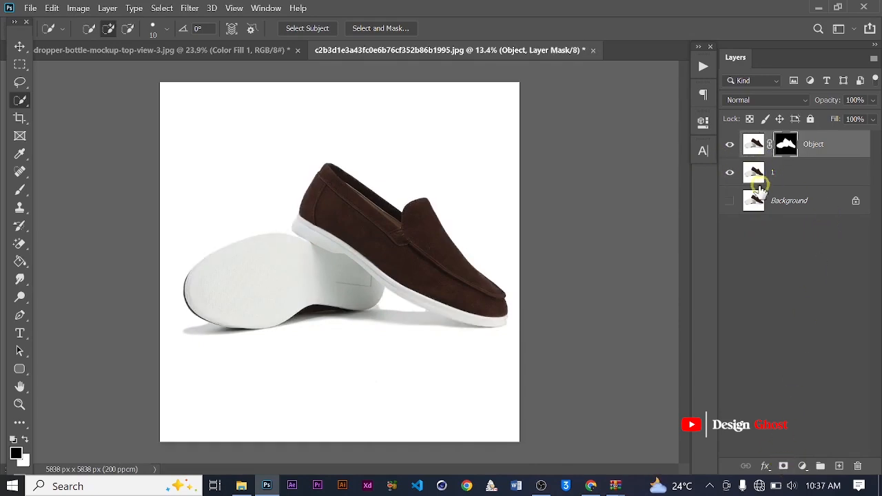
Hide the Object layer, load its mask as a selection and make layer 1 active.
click(730, 143)
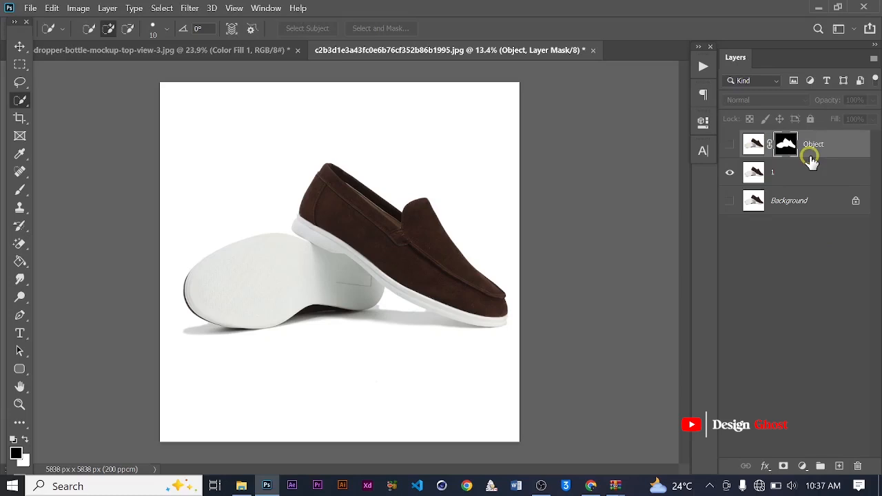
key(ctrl)
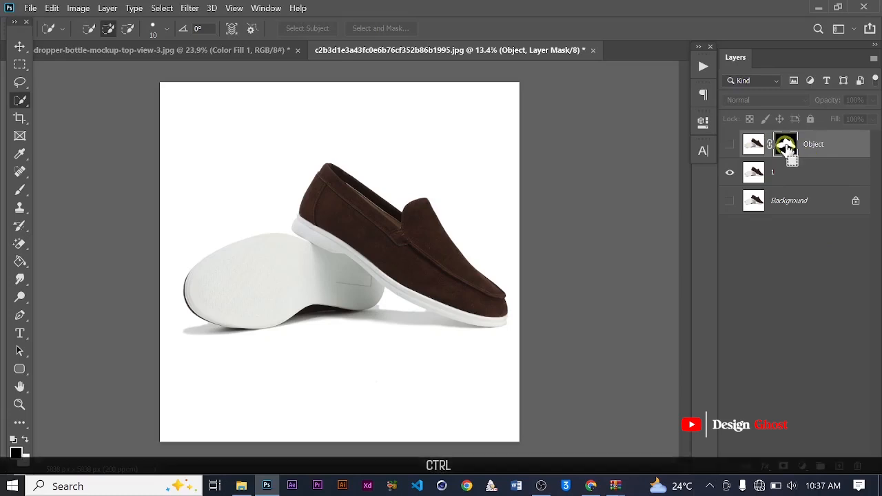
ctrl+click(787, 146)
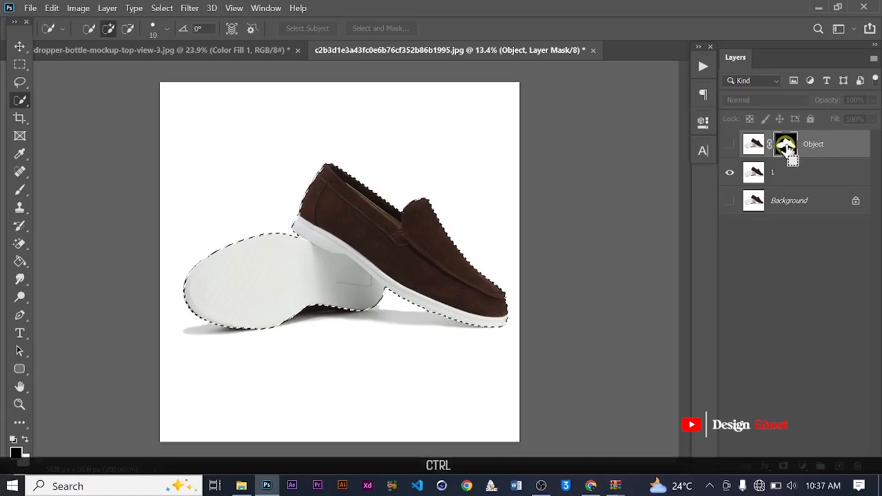
click(758, 173)
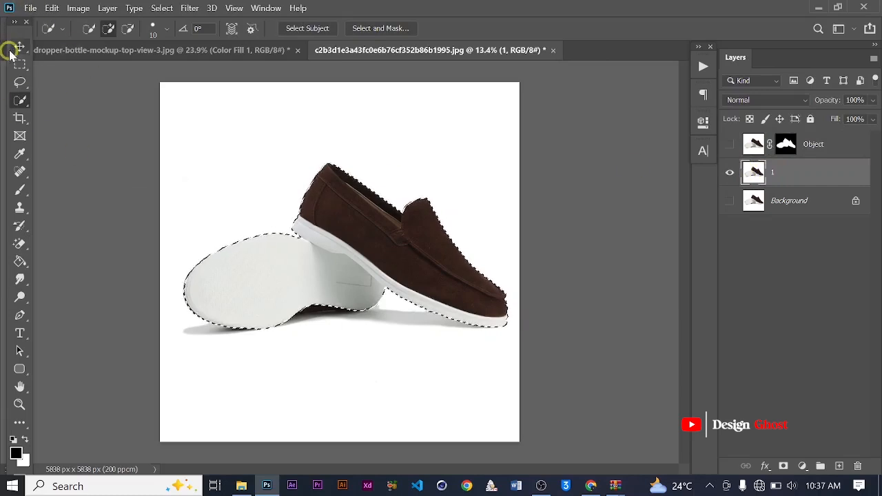
Contract the shoe selection by 5 pixels and check its edge at the upright shoe's heel.
click(19, 46)
scroll(262, 197, up, 3)
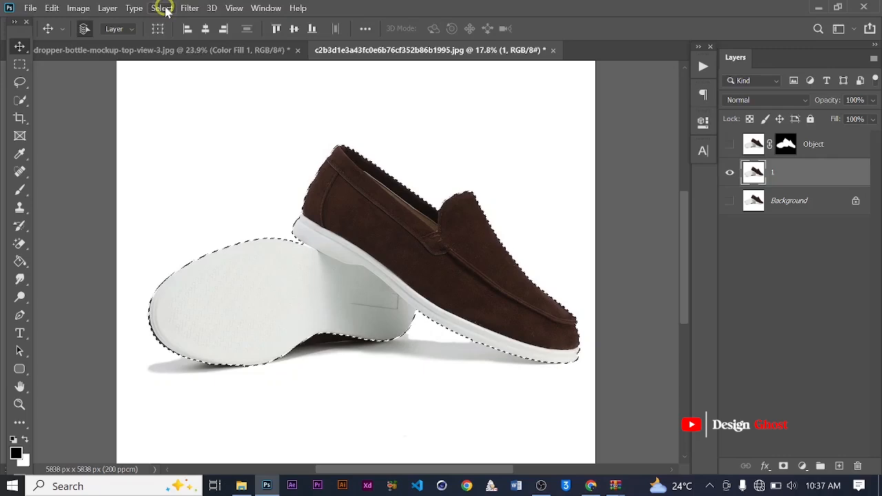
click(162, 8)
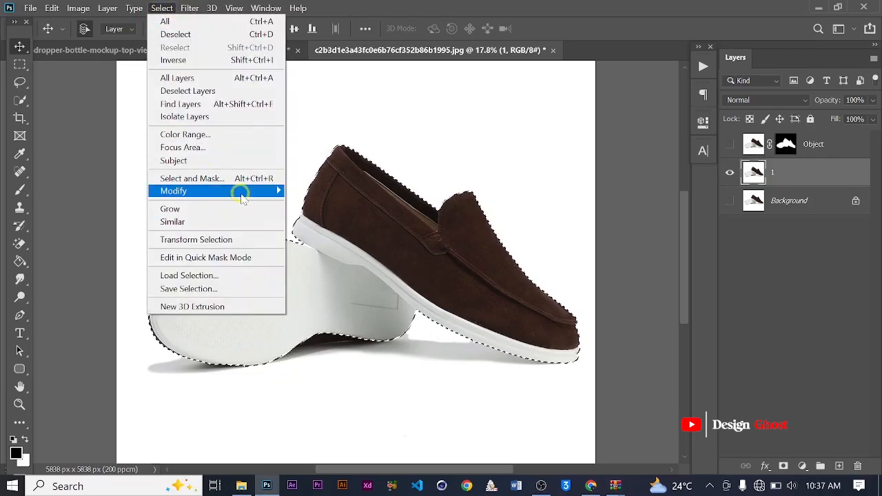
mouse_move(268, 194)
click(324, 229)
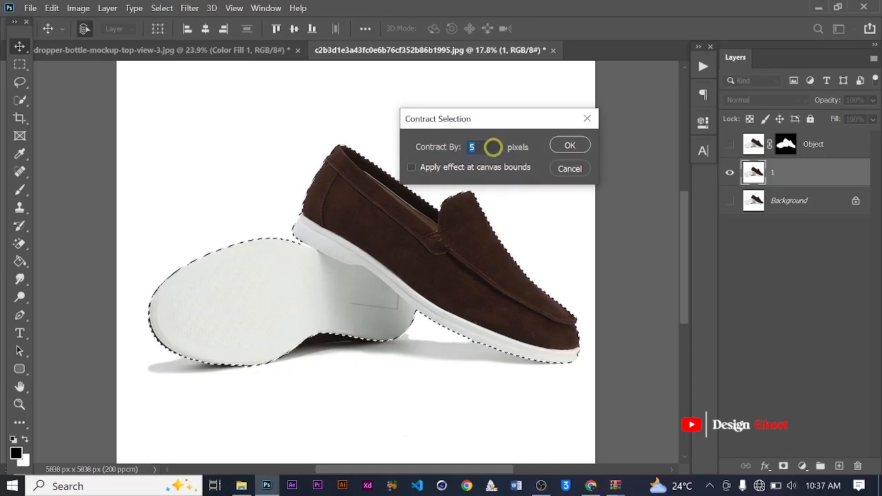
click(582, 146)
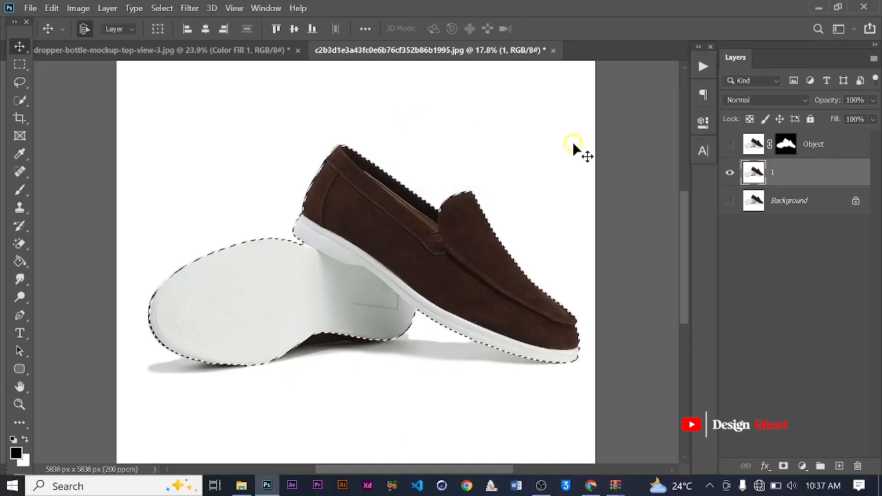
scroll(270, 151, up, 10)
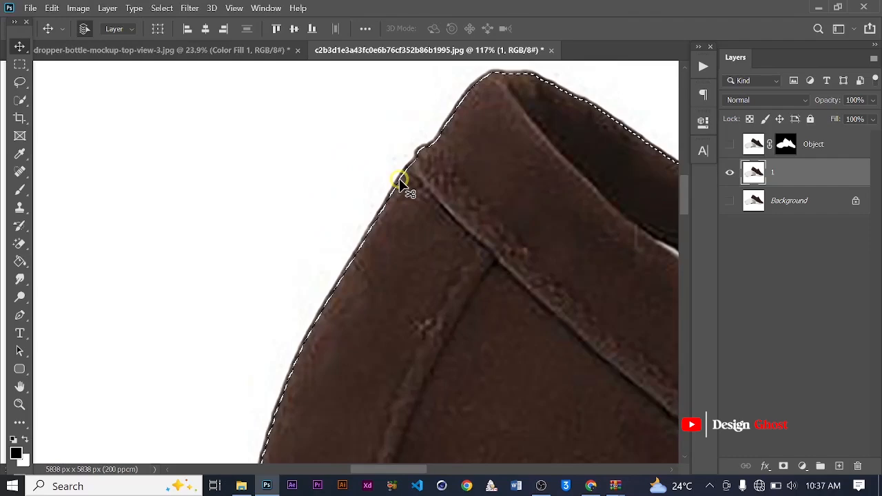
scroll(400, 181, down, 10)
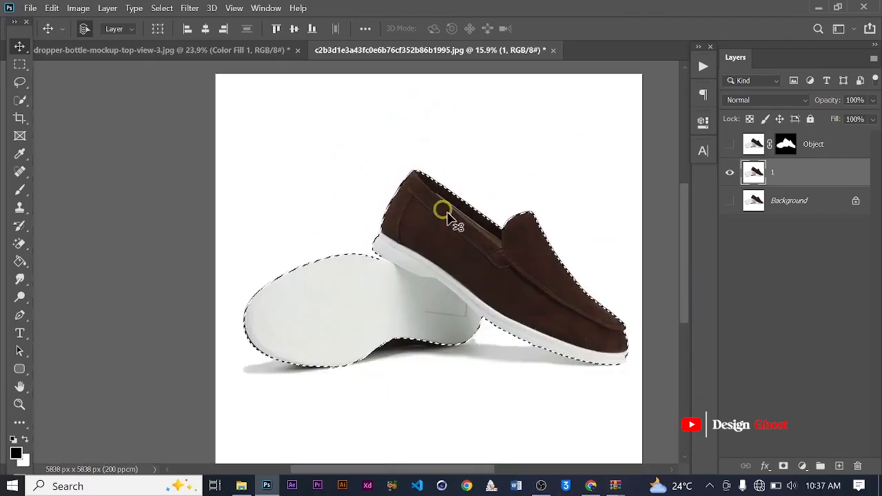
Delete the selected shoe area from layer 1 and clear the selection.
key(Delete)
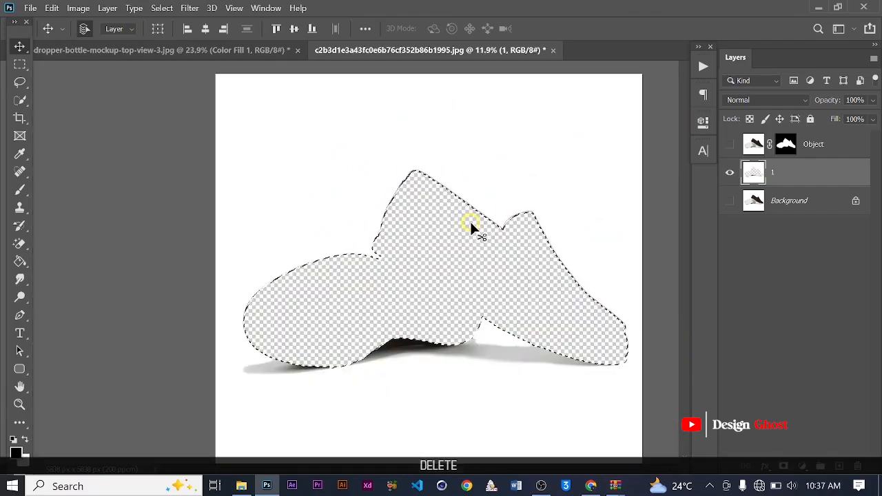
scroll(195, 146, down, 3)
scroll(371, 233, up, 1)
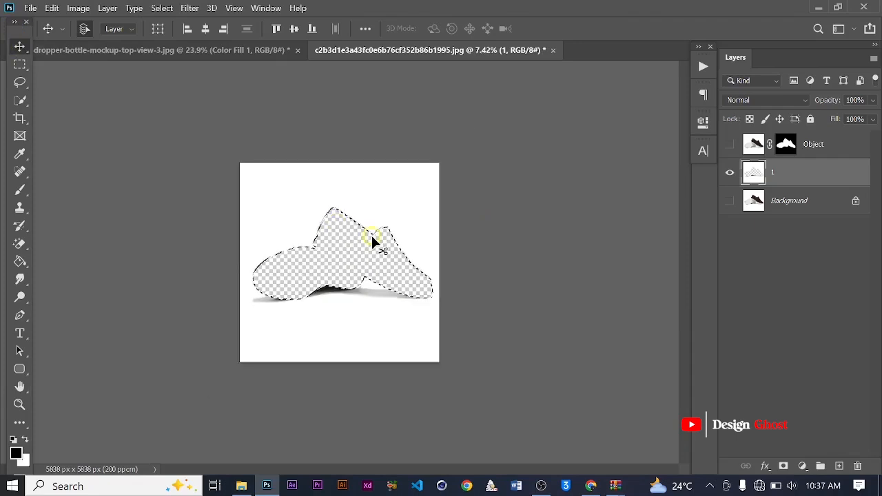
key(ctrl+d)
scroll(374, 228, up, 2)
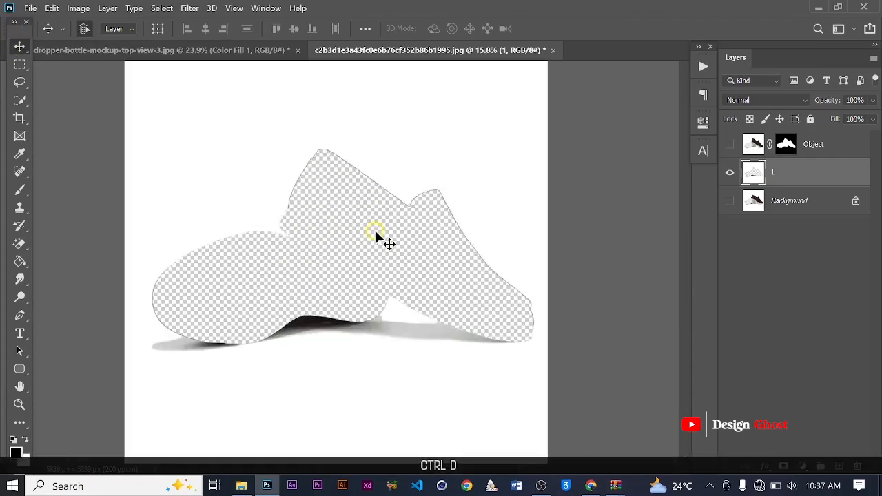
scroll(374, 228, down, 2)
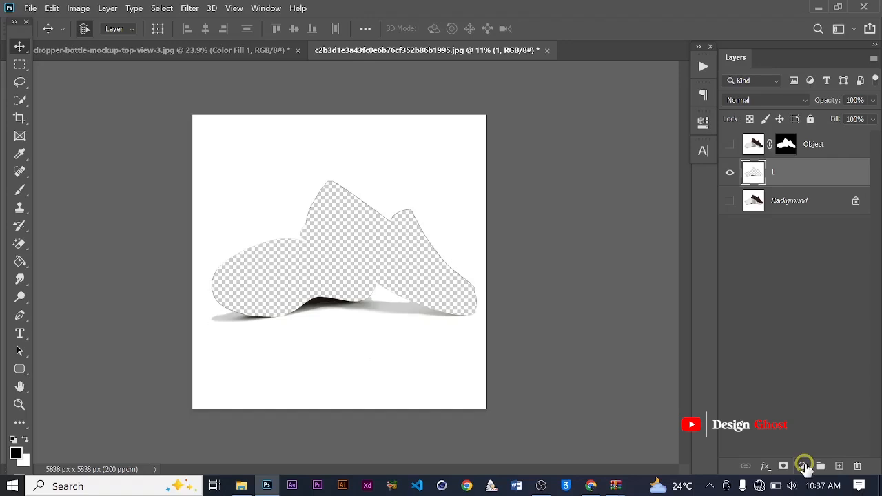
Add a Solid Color fill layer in black (000000) above layer 1.
click(803, 466)
click(826, 218)
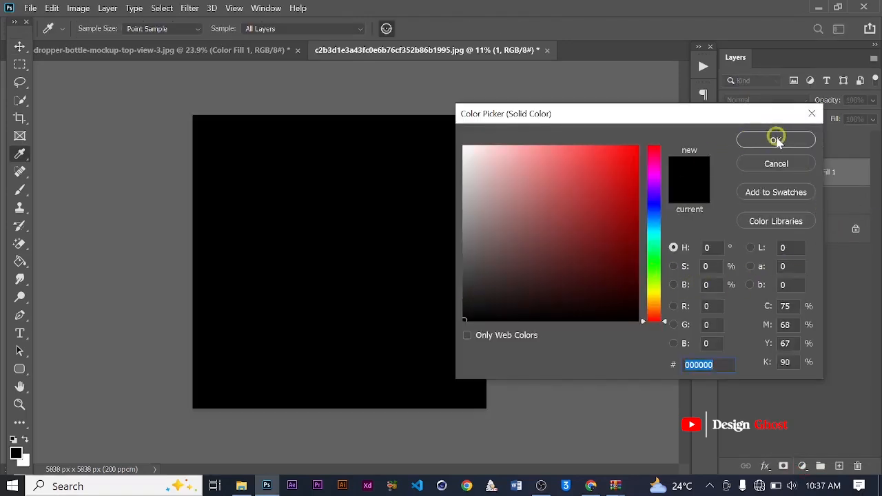
click(776, 139)
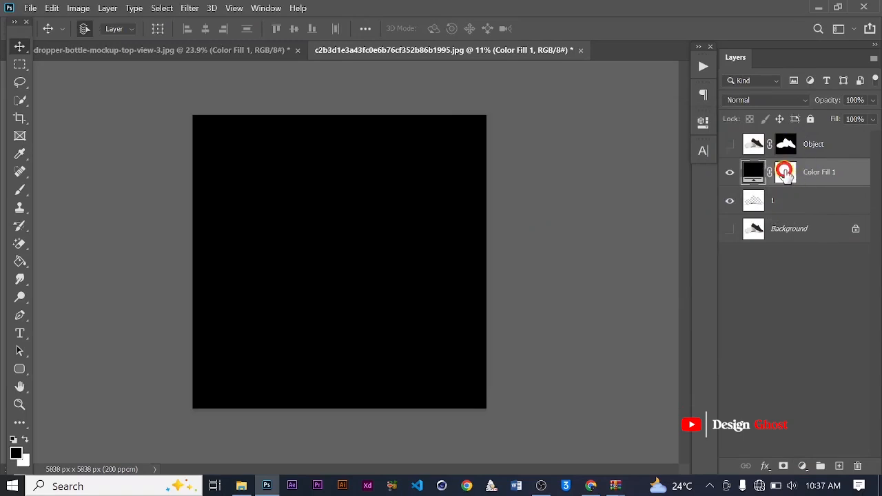
Use Apply Image on the color fill's mask with layer 1 as source, RGB channel, Invert on, Multiply blending and 100% opacity.
click(785, 173)
click(78, 8)
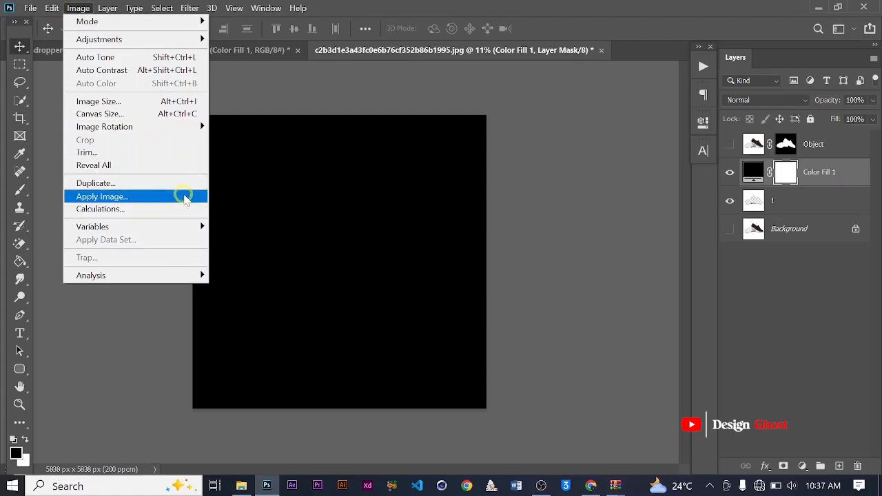
click(184, 198)
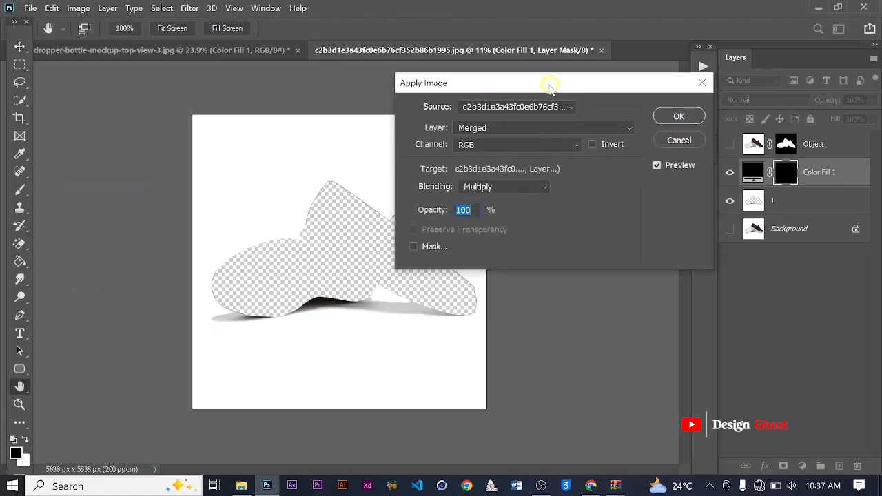
drag(544, 83, 620, 88)
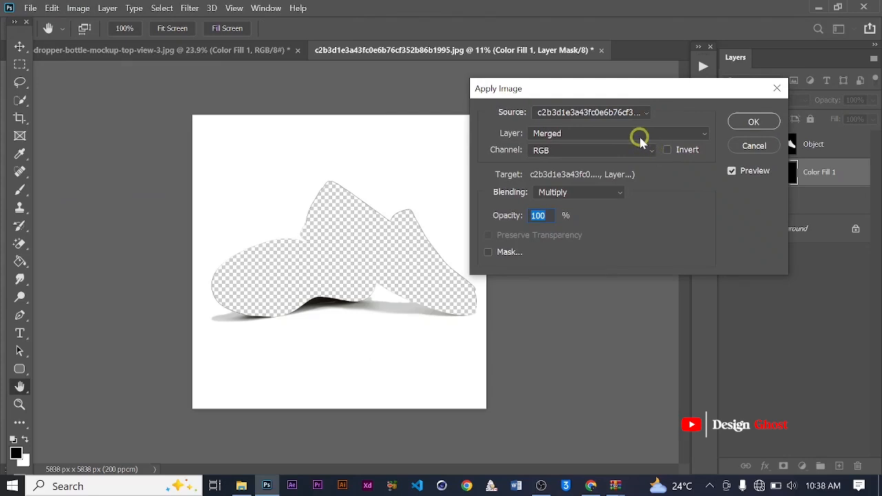
click(639, 138)
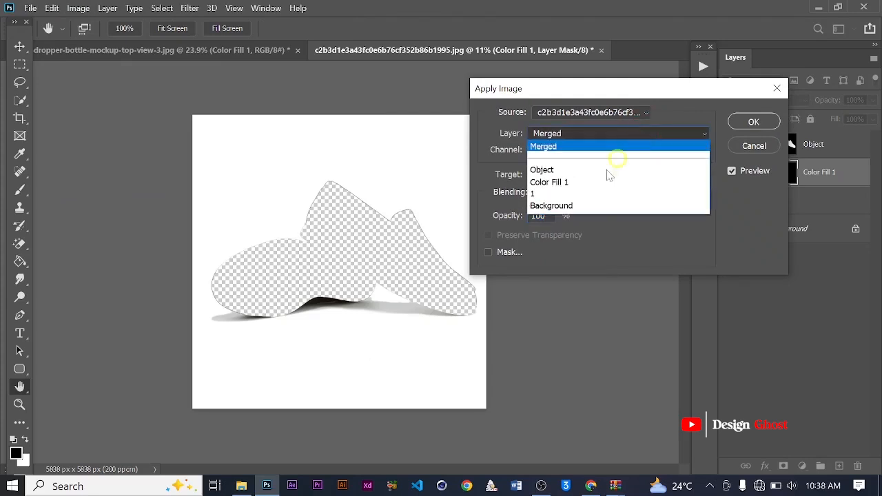
click(565, 193)
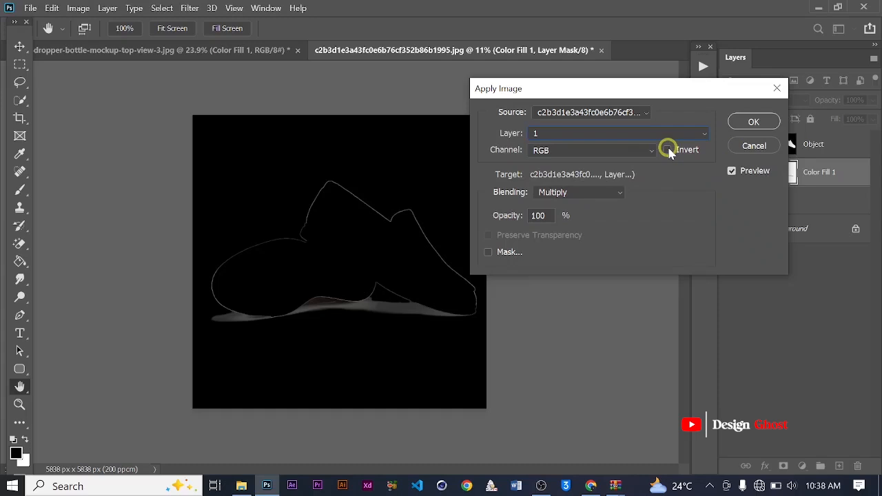
click(763, 124)
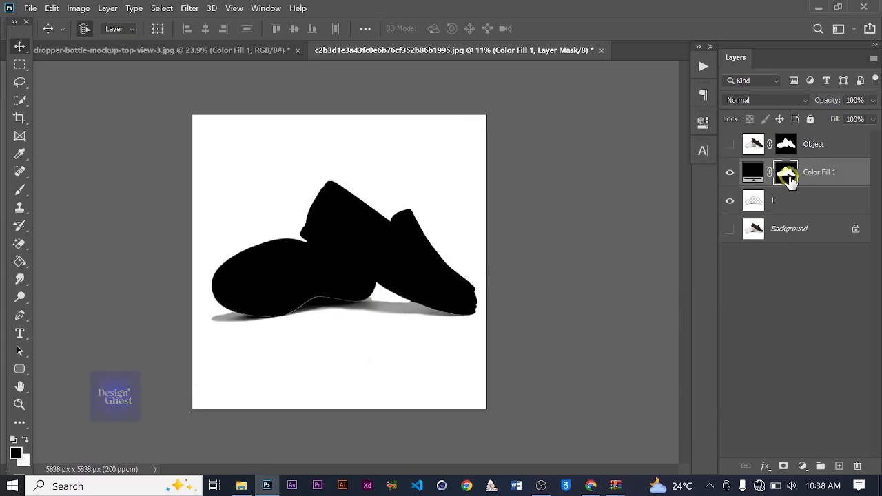
Display the color fill's mask alone and boost its contrast with Levels, raising the black input and lowering the white input slightly.
alt+click(787, 177)
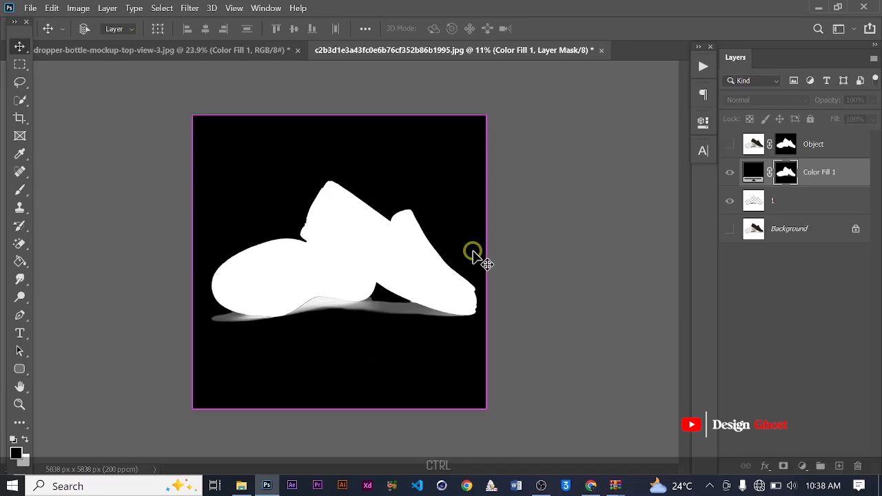
key(ctrl+l)
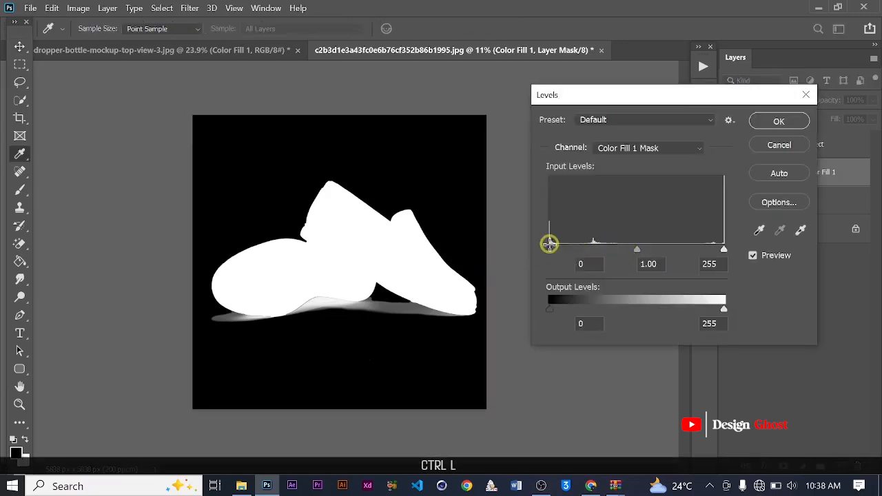
drag(548, 249, 563, 249)
drag(724, 253, 706, 252)
click(777, 122)
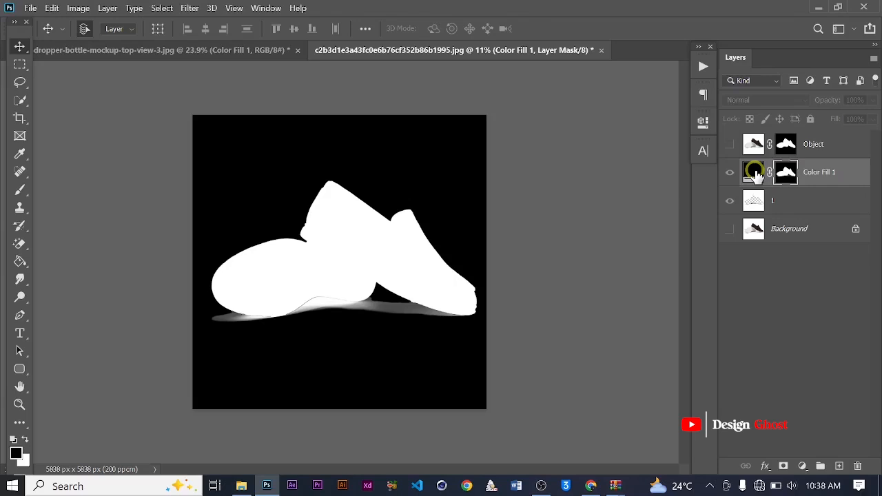
Return from the mask-only view to the full image, show the Object layer and hide layer 1 to check the loafers' shadow on transparency.
click(754, 173)
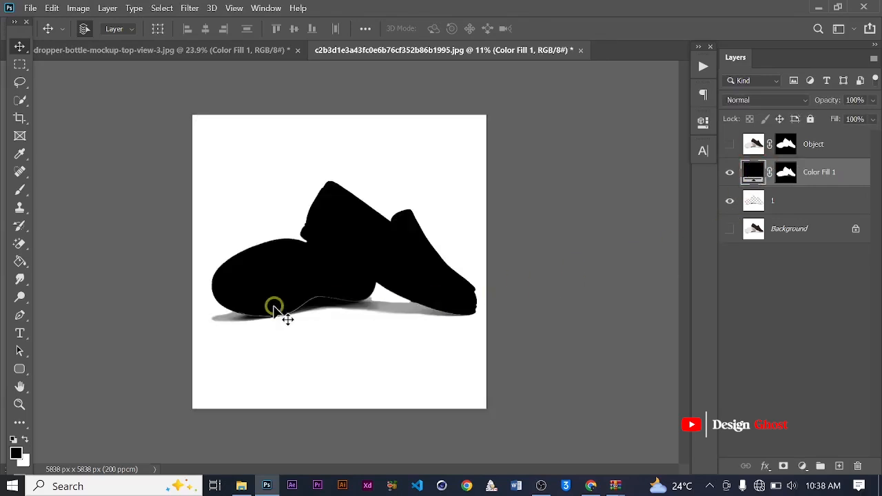
click(729, 144)
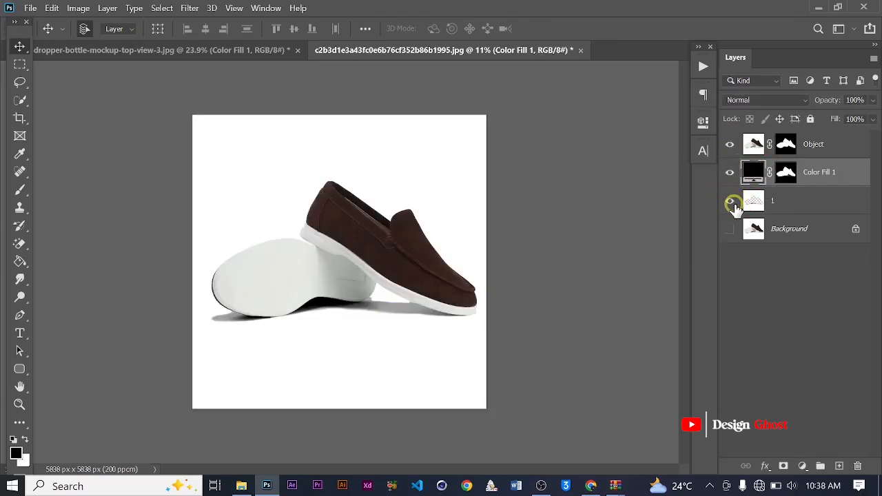
click(729, 201)
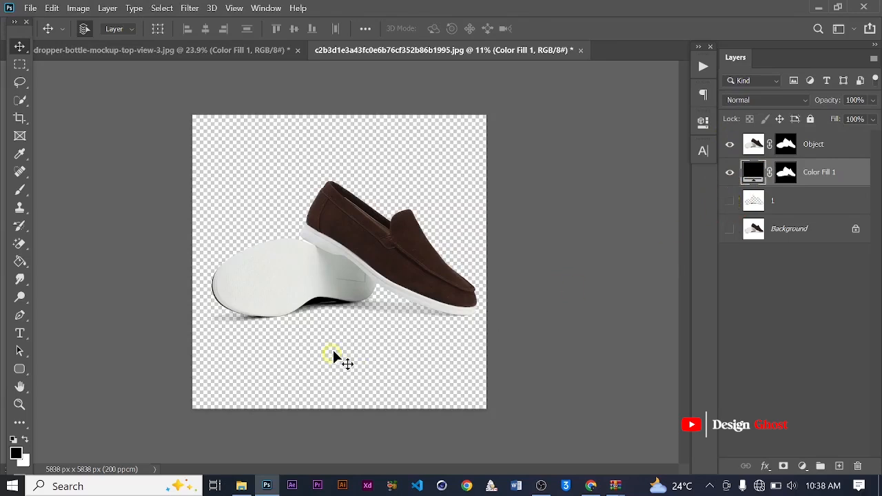
scroll(335, 354, up, 3)
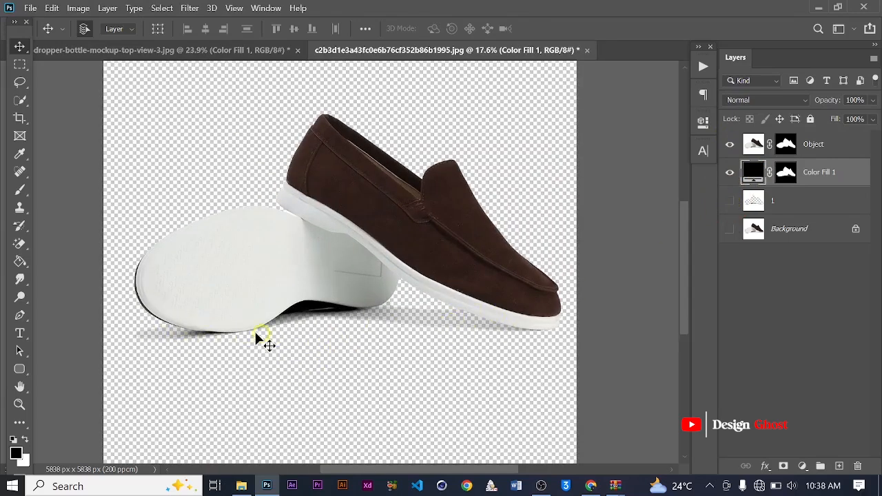
scroll(364, 335, down, 3)
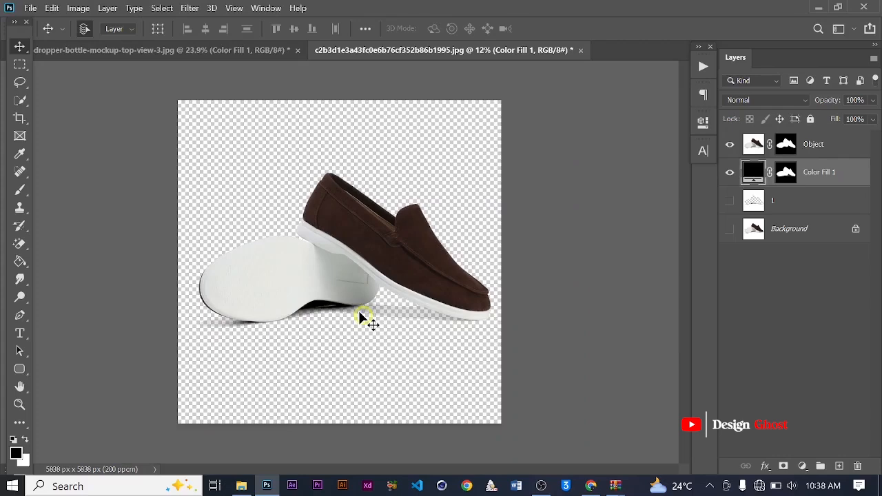
scroll(284, 309, up, 3)
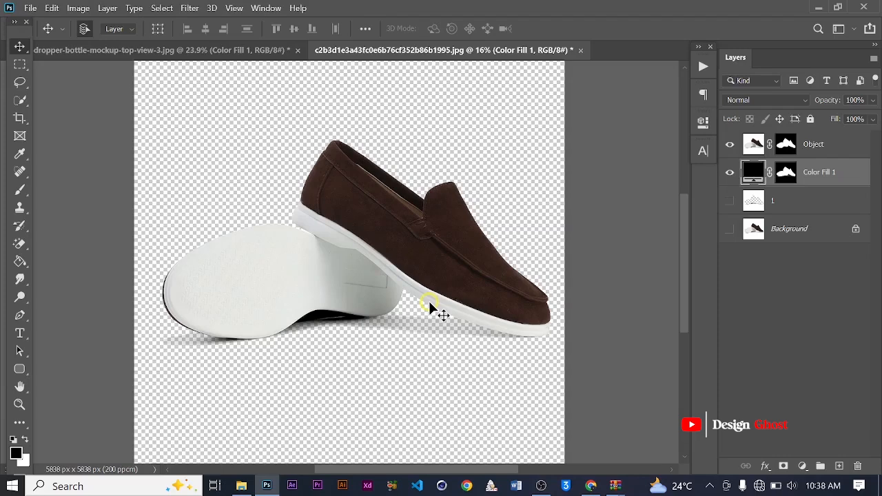
scroll(429, 303, down, 1)
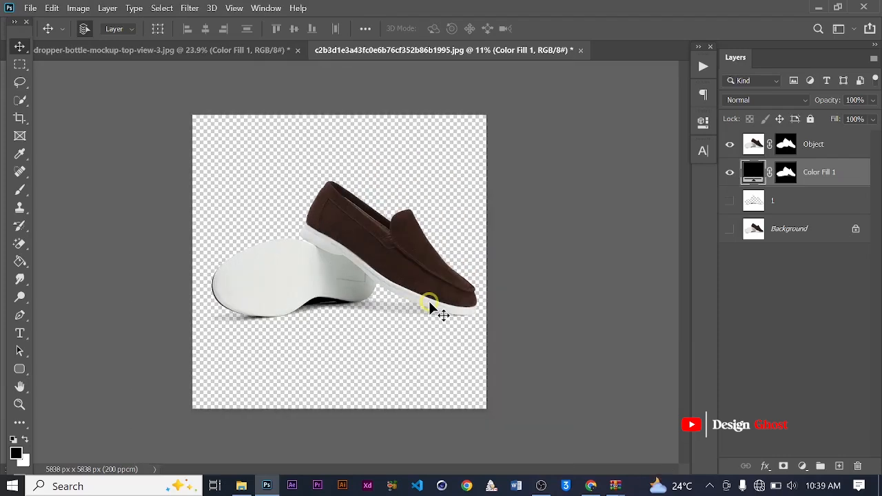